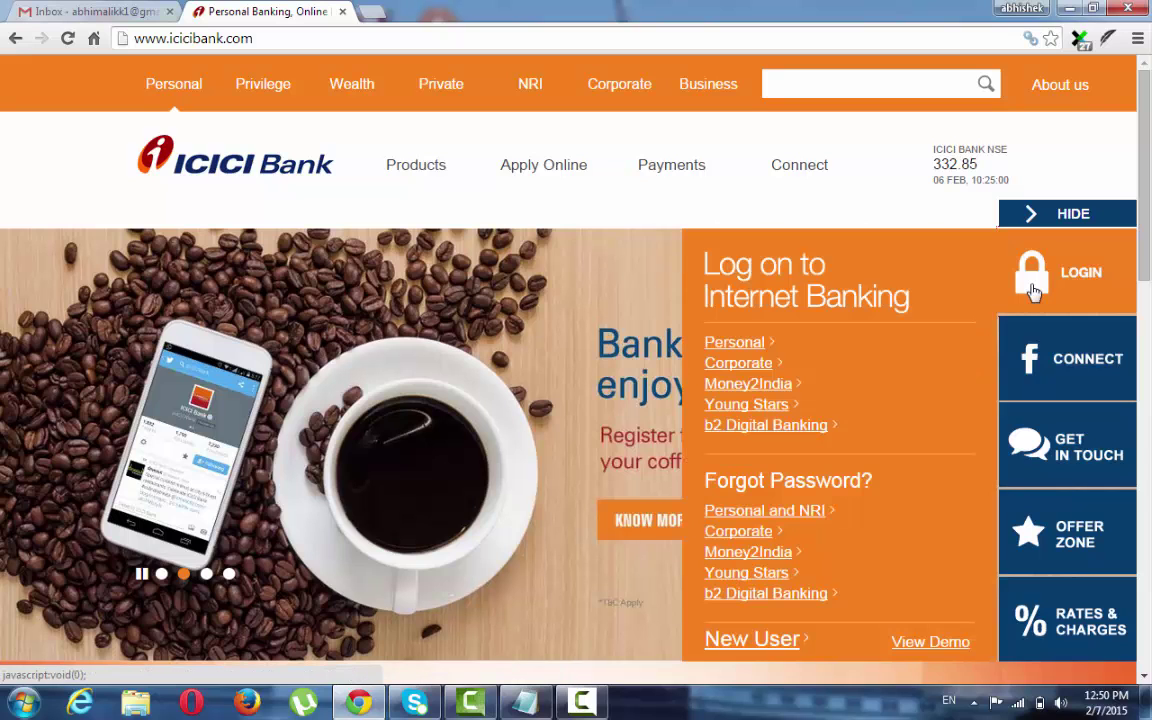
Bring up the Log on to Internet Banking panel from the LOGIN tab on the ICICI home page.
{"action": "mouse_move", "coordinate": [1057, 264]}
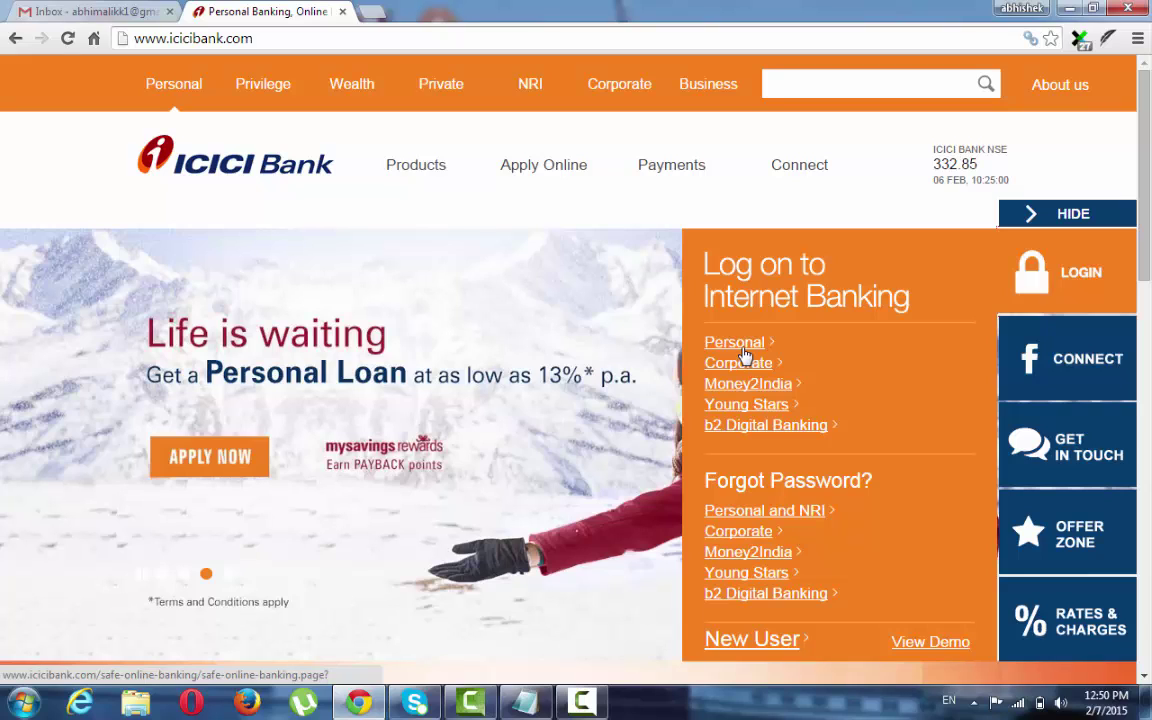
Choose Personal login and continue through sign-in to reach the My View overview.
{"action": "left_click", "coordinate": [744, 355]}
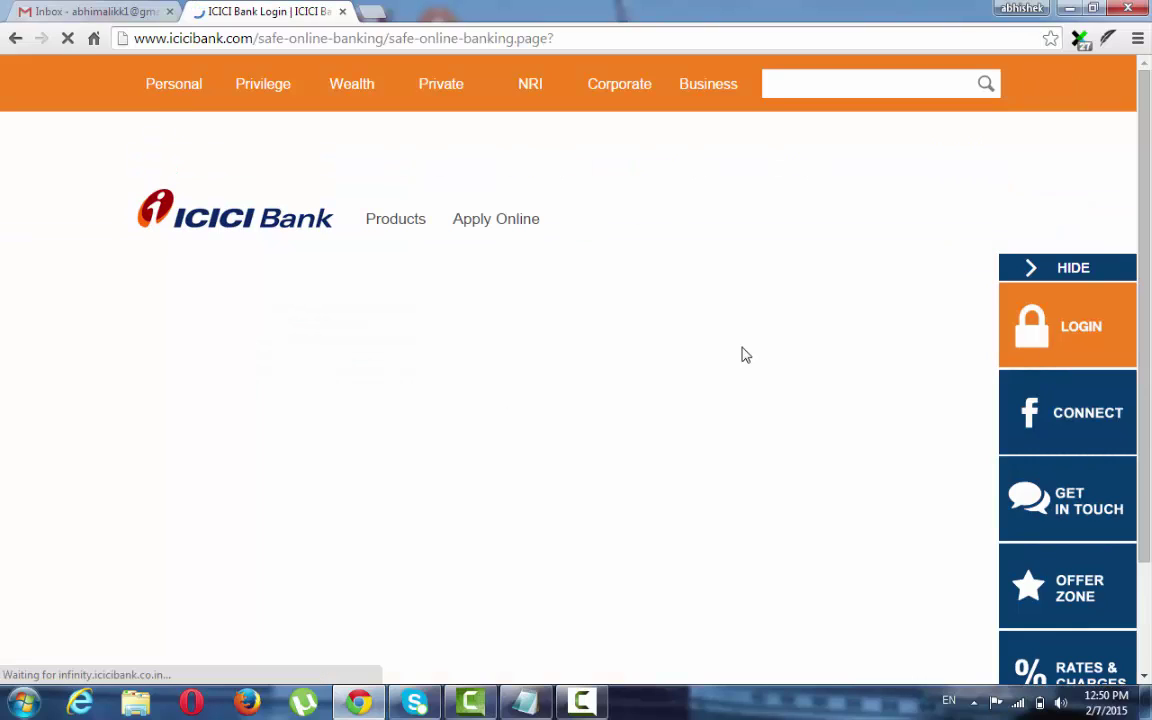
{"action": "mouse_move", "coordinate": [1033, 290]}
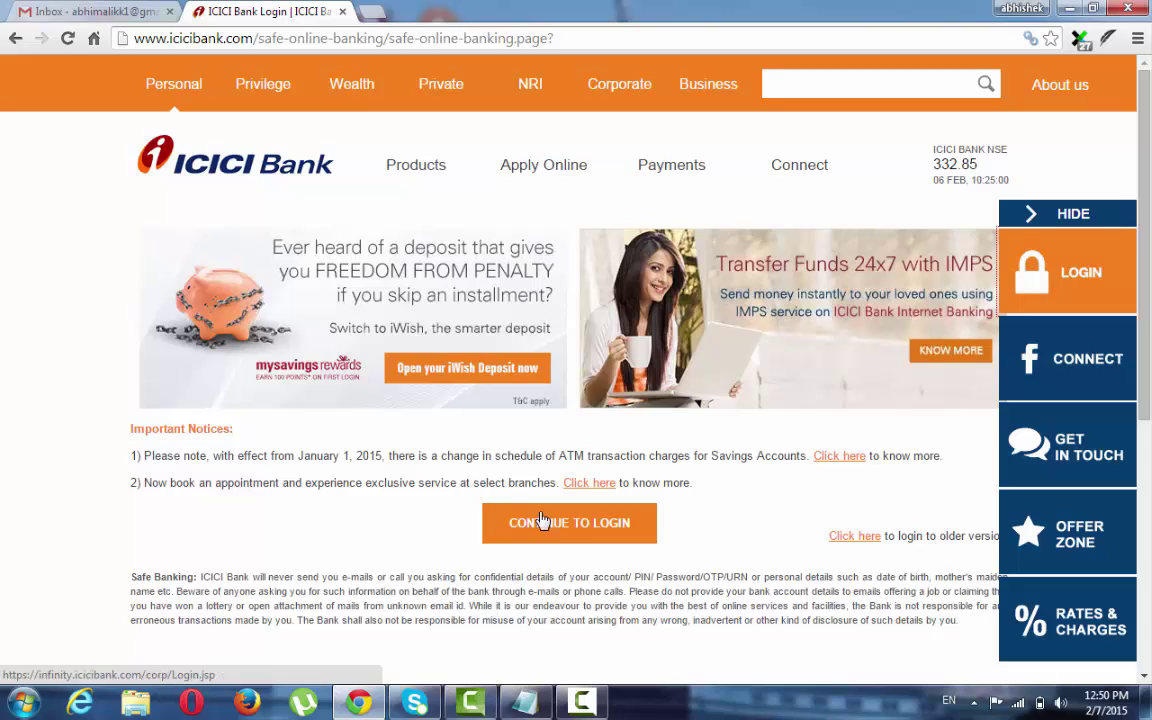
{"action": "left_click", "coordinate": [563, 529]}
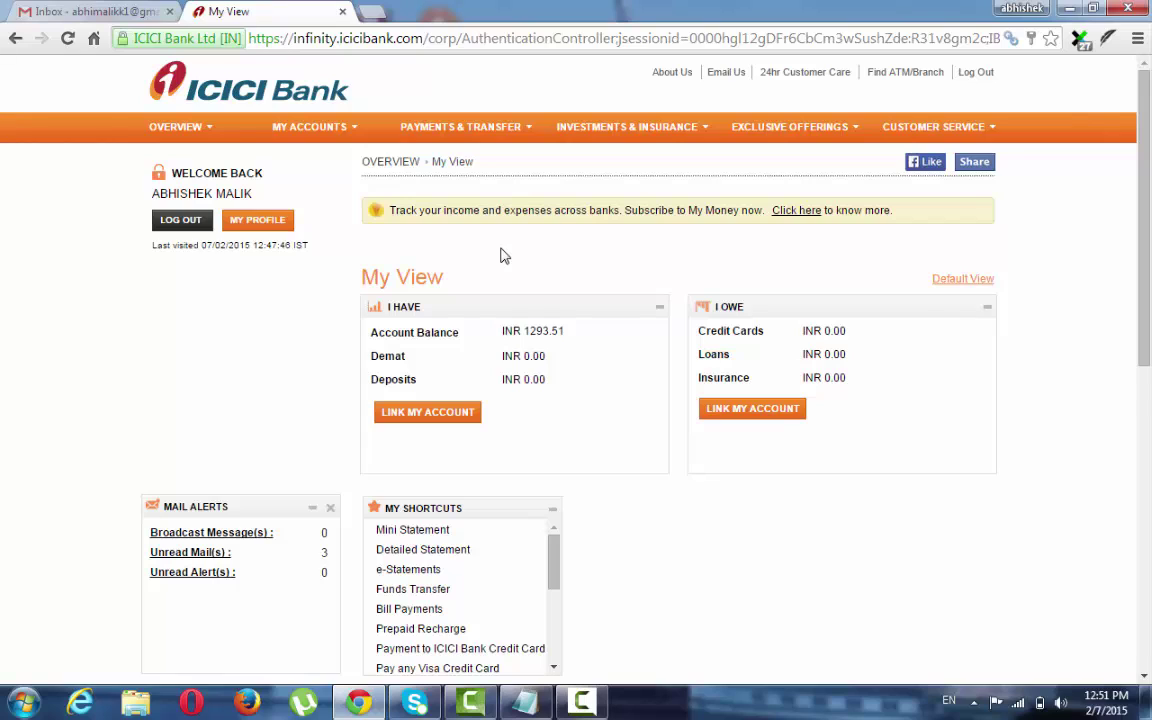
Go to Payments & Transfer > Manage Payees and start adding an other ICICI Bank Account payee.
{"action": "mouse_move", "coordinate": [495, 137]}
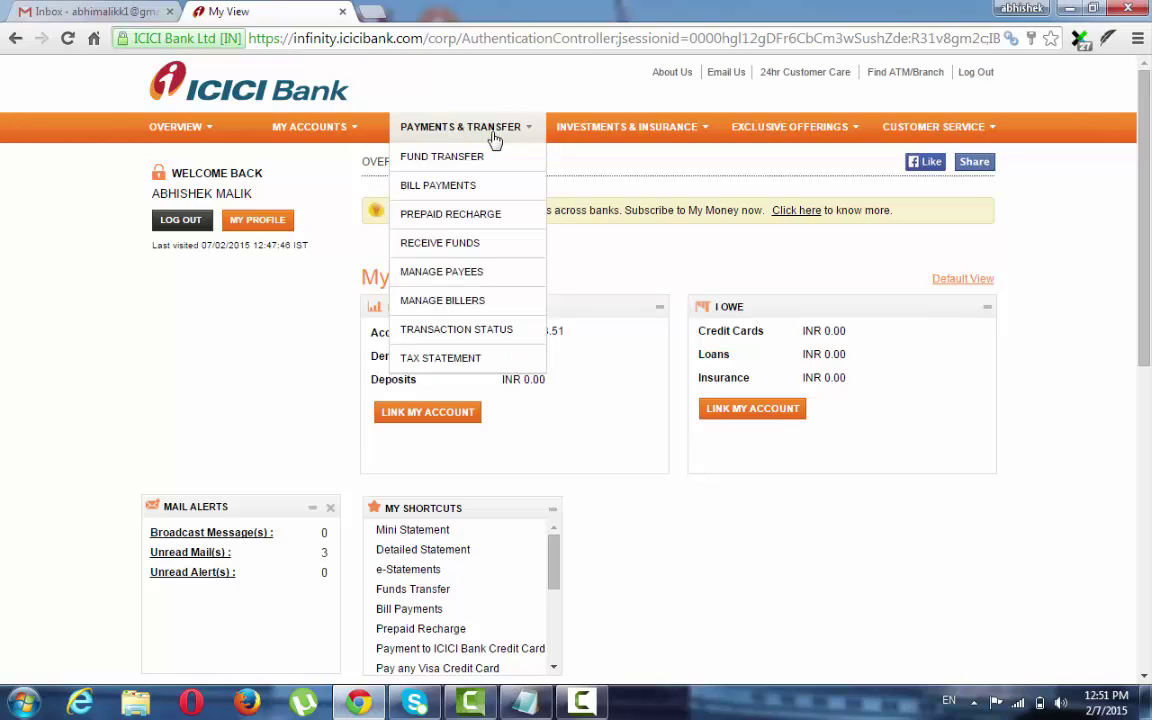
{"action": "left_click", "coordinate": [467, 274]}
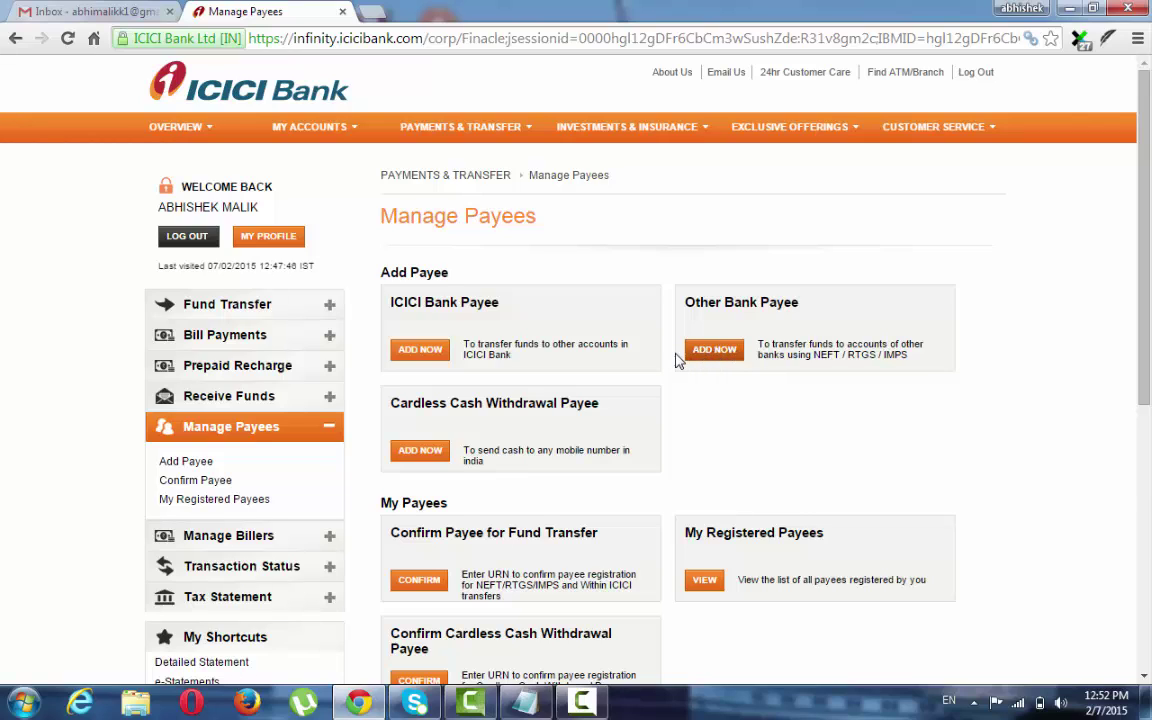
{"action": "left_click", "coordinate": [435, 358]}
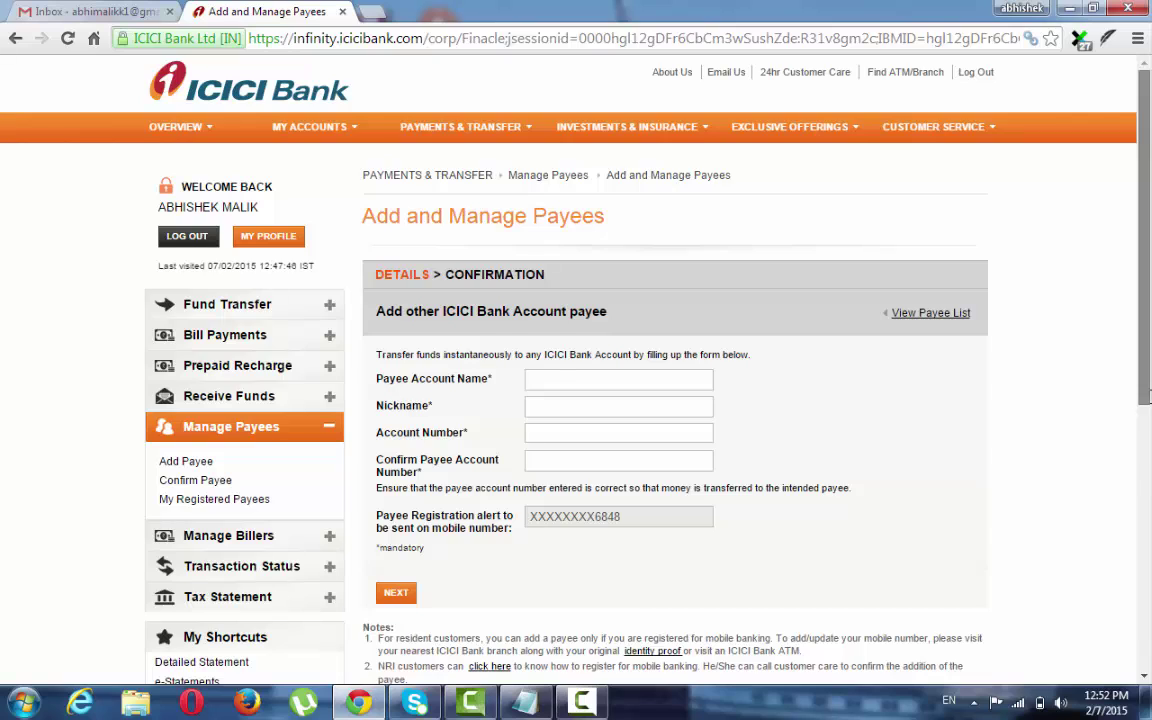
Enter the payee's account name and nickname, trimming the nickname's last letter.
{"action": "scroll", "coordinate": [570, 408], "scroll_direction": "down", "scroll_amount": 1}
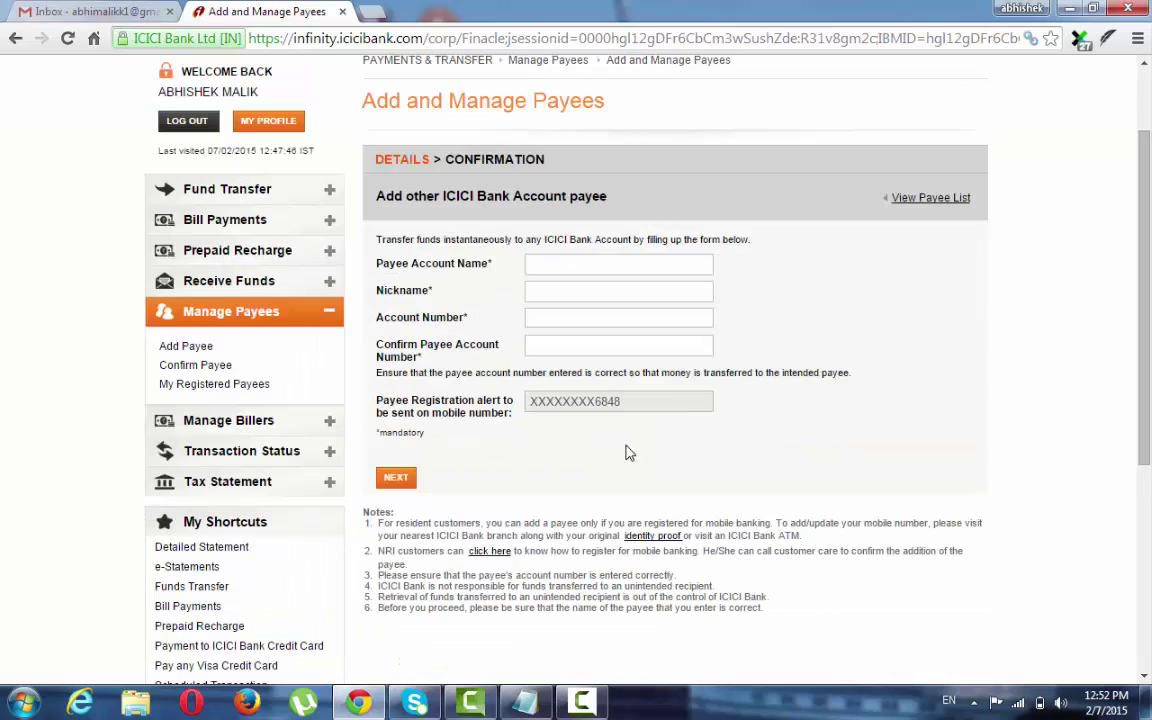
{"action": "left_click", "coordinate": [580, 262]}
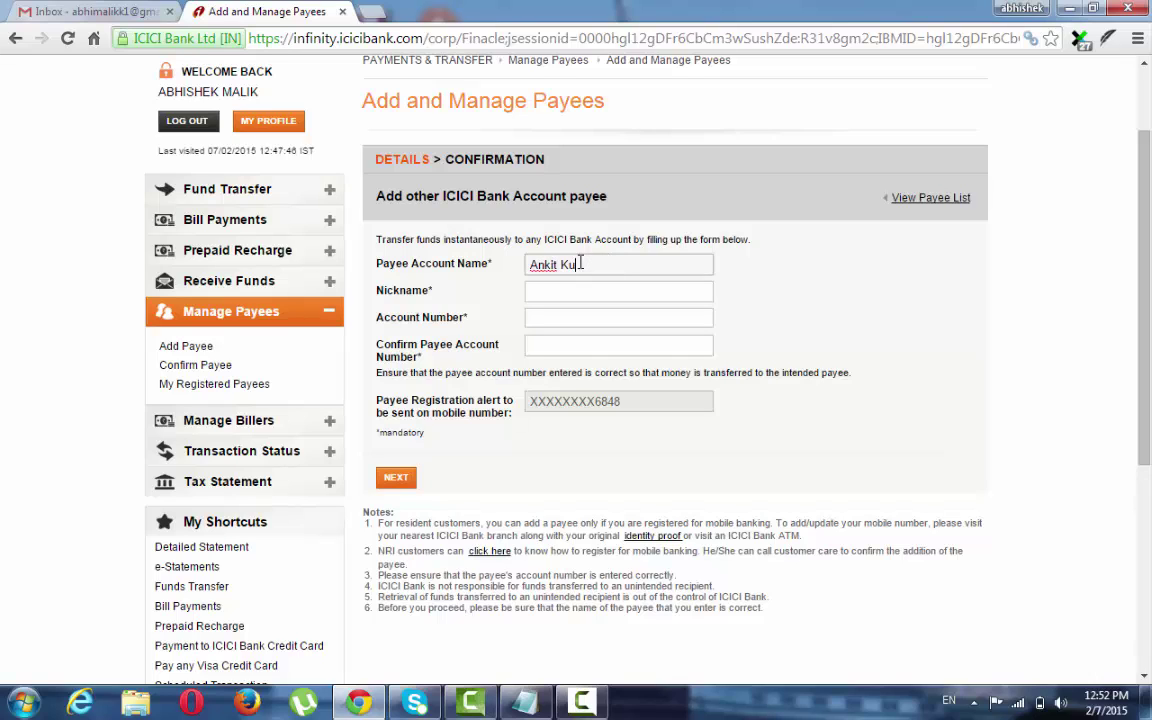
{"action": "left_click", "coordinate": [557, 291]}
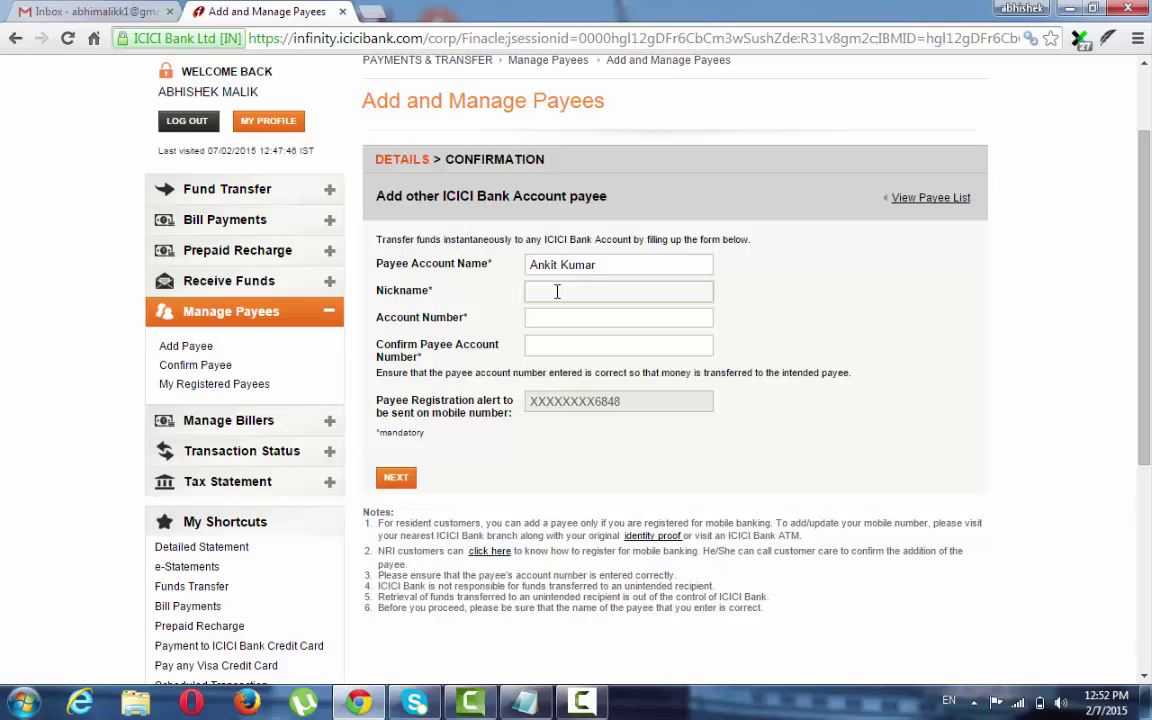
{"action": "type", "text": "Ankit"}
{"action": "left_click", "coordinate": [600, 316]}
{"action": "left_click", "coordinate": [570, 290]}
{"action": "key", "text": "BackSpace"}
Enter and confirm the payee's account number, then submit for preview.
{"action": "left_click", "coordinate": [620, 326]}
{"action": "type", "text": "0"}
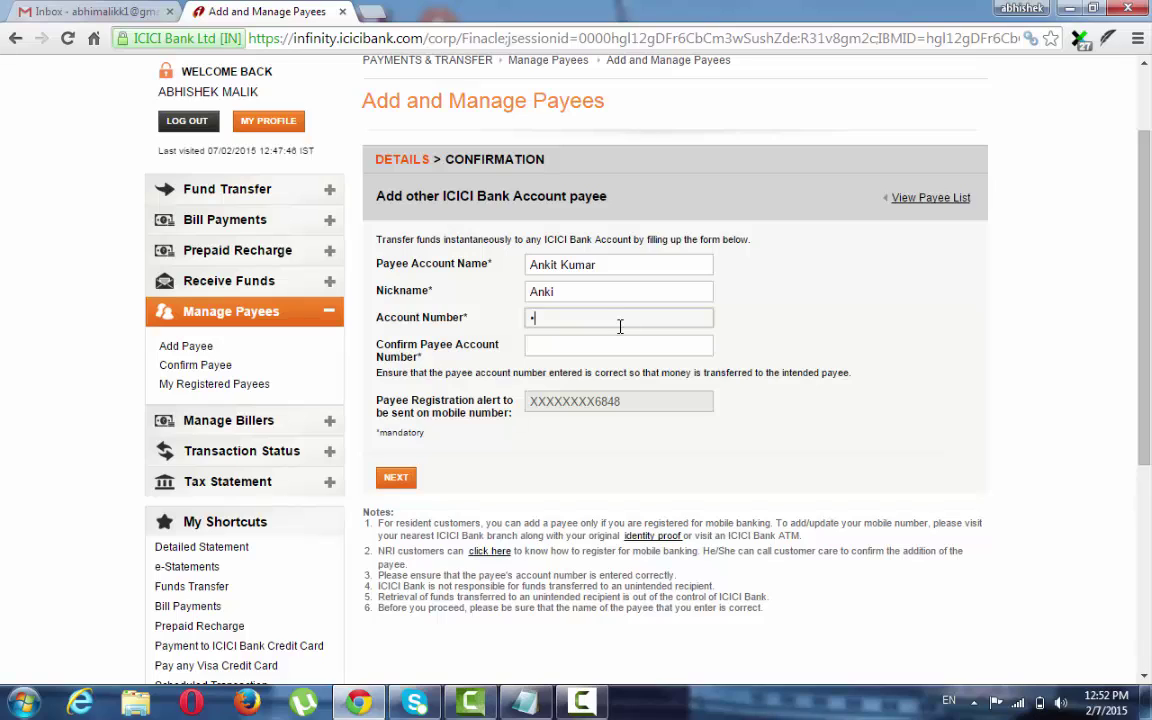
{"action": "type", "text": "000"}
{"action": "key", "text": "BackSpace"}
{"action": "key", "text": "BackSpace"}
{"action": "key", "text": "BackSpace"}
{"action": "key", "text": "BackSpace"}
{"action": "type", "text": "00000000000"}
{"action": "left_click", "coordinate": [634, 342]}
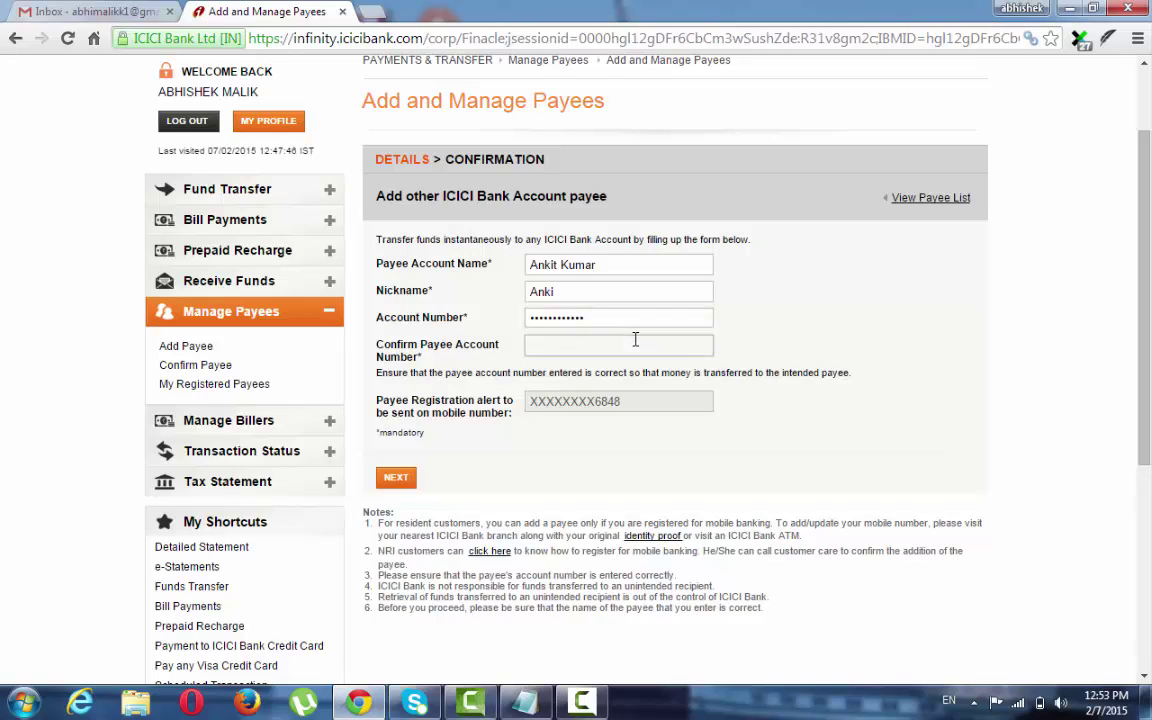
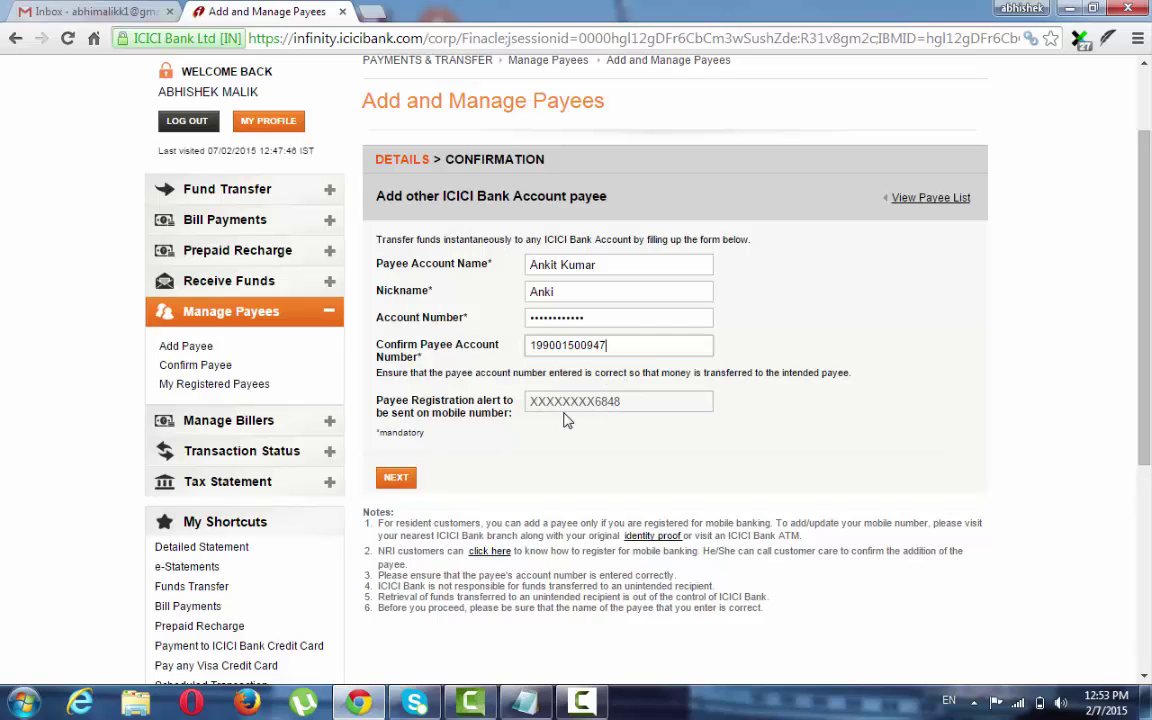
{"action": "left_click", "coordinate": [396, 478]}
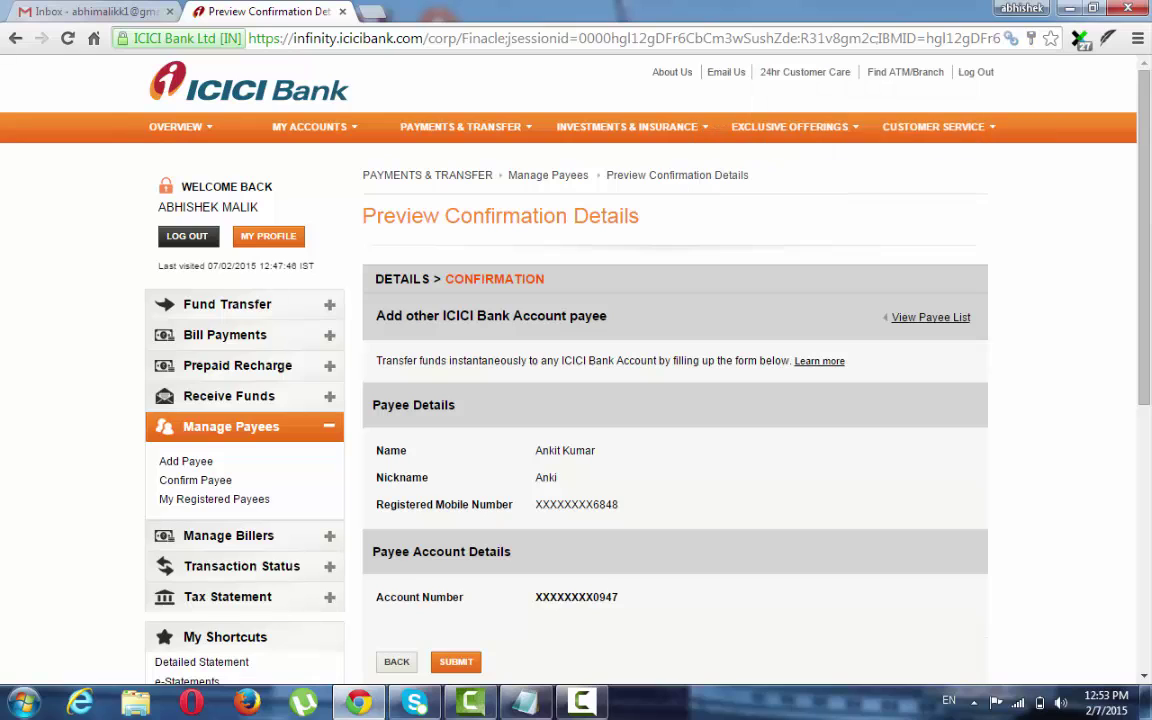
Review the payee details on Preview Confirmation Details and submit the registration request.
{"action": "scroll", "coordinate": [717, 283], "scroll_direction": "down", "scroll_amount": 2}
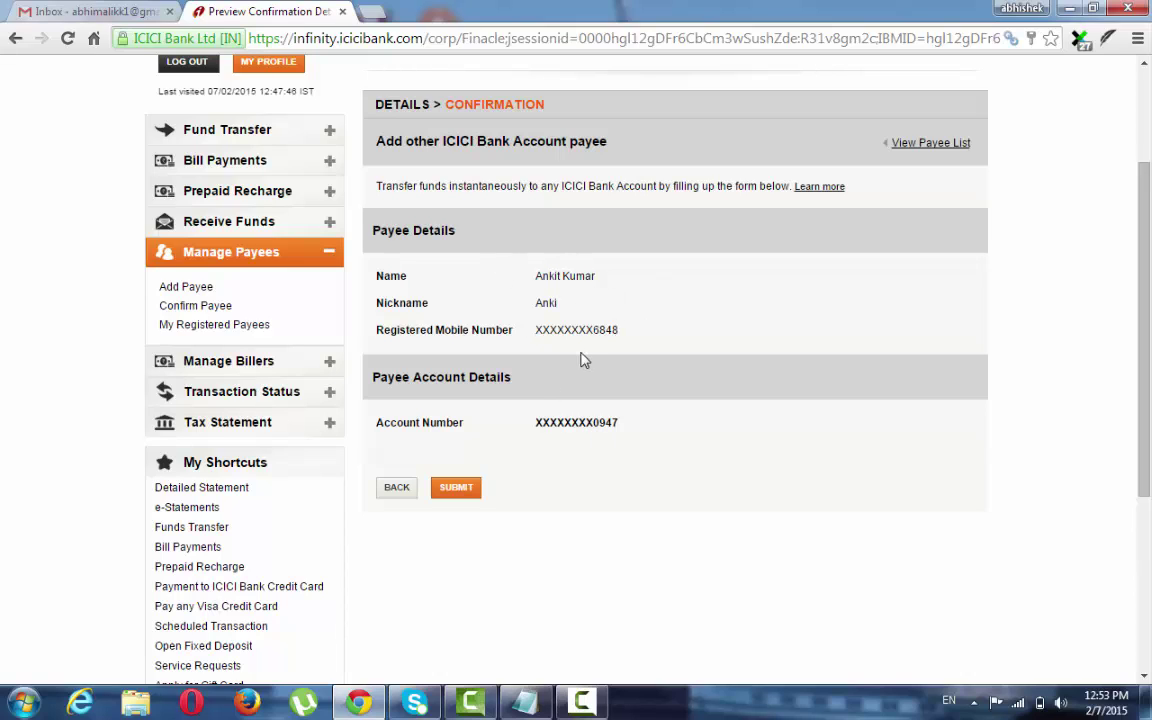
{"action": "left_click", "coordinate": [468, 492]}
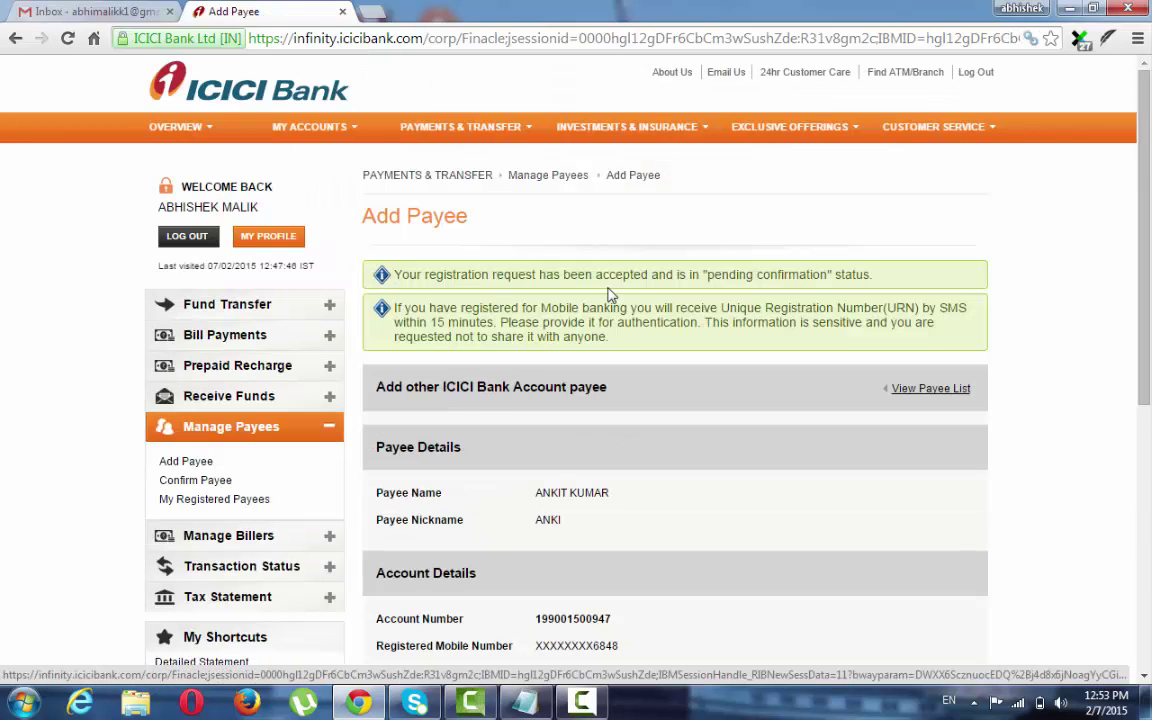
{"action": "scroll", "coordinate": [518, 324], "scroll_direction": "down", "scroll_amount": 1}
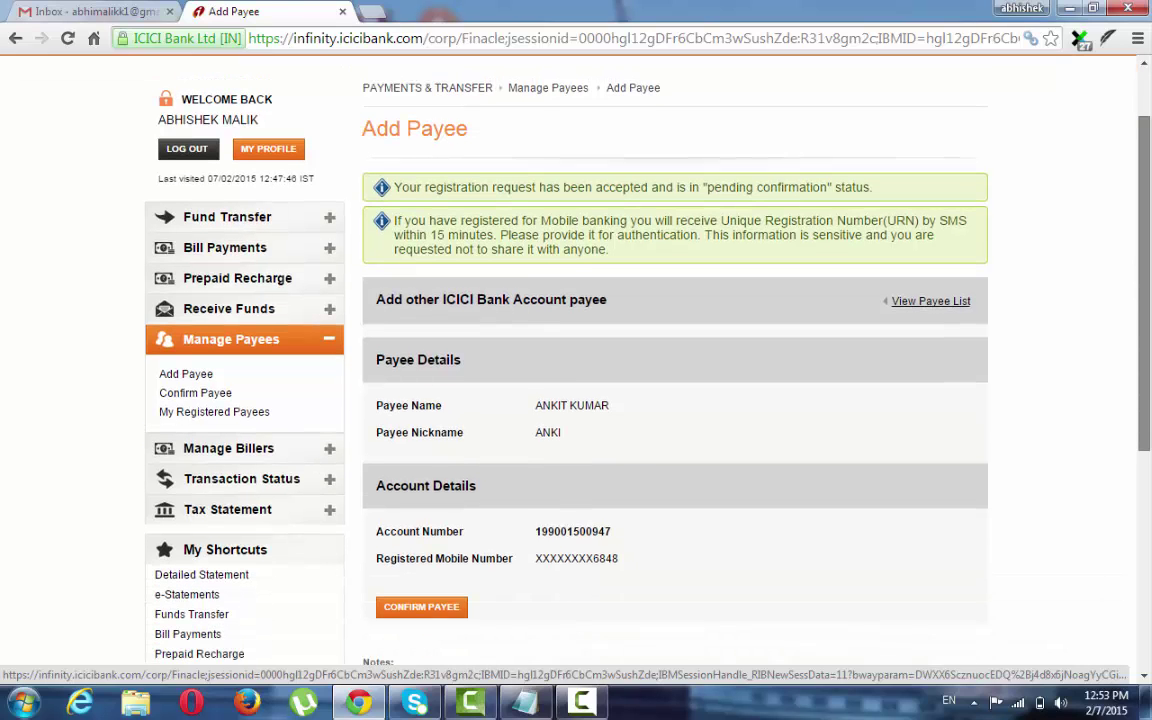
{"action": "scroll", "coordinate": [660, 370], "scroll_direction": "down", "scroll_amount": 1}
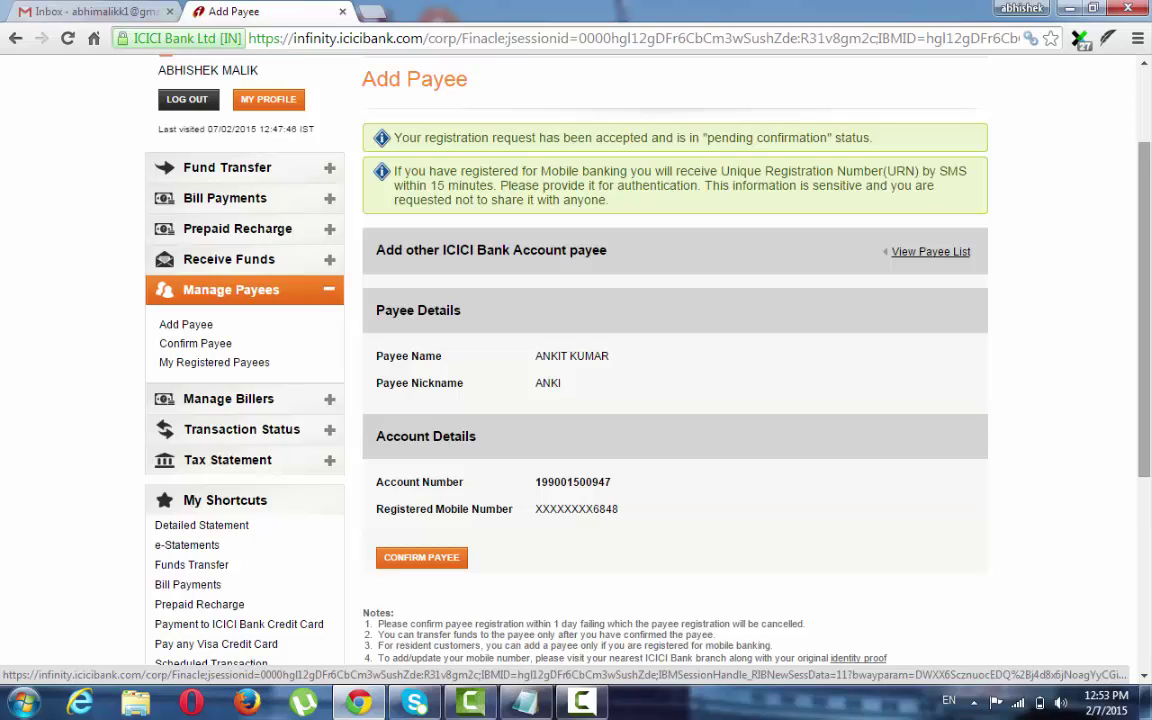
{"action": "scroll", "coordinate": [576, 360], "scroll_direction": "up", "scroll_amount": 2}
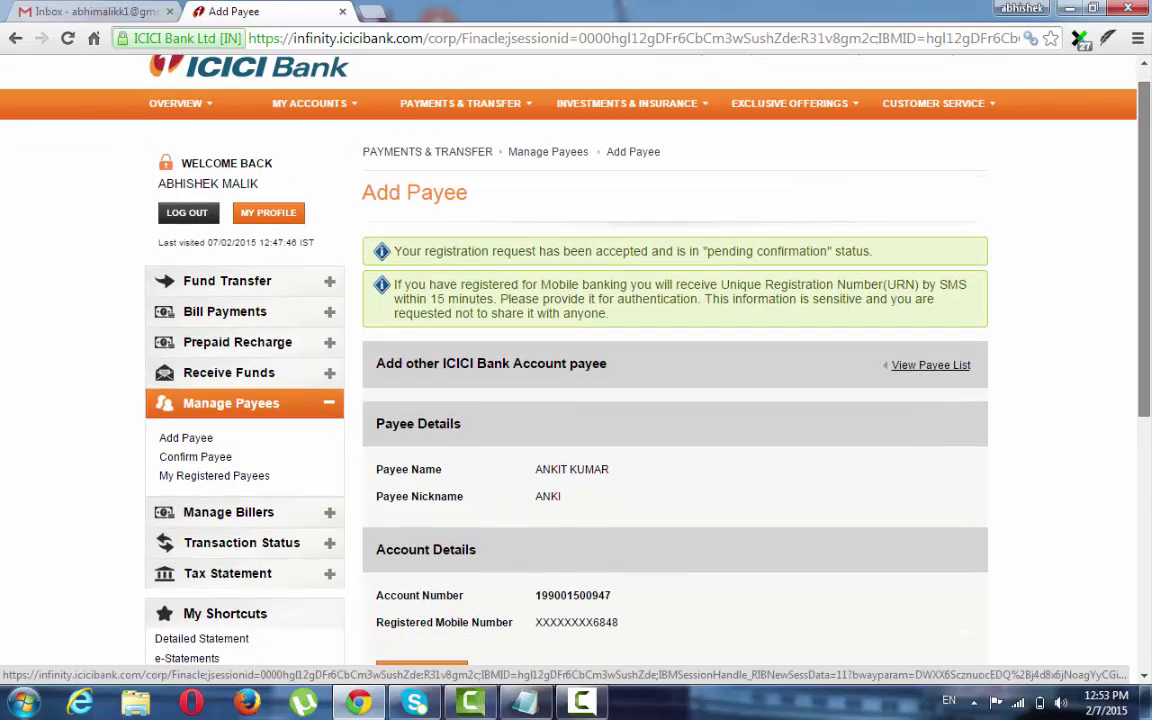
{"action": "scroll", "coordinate": [576, 360], "scroll_direction": "down", "scroll_amount": 1}
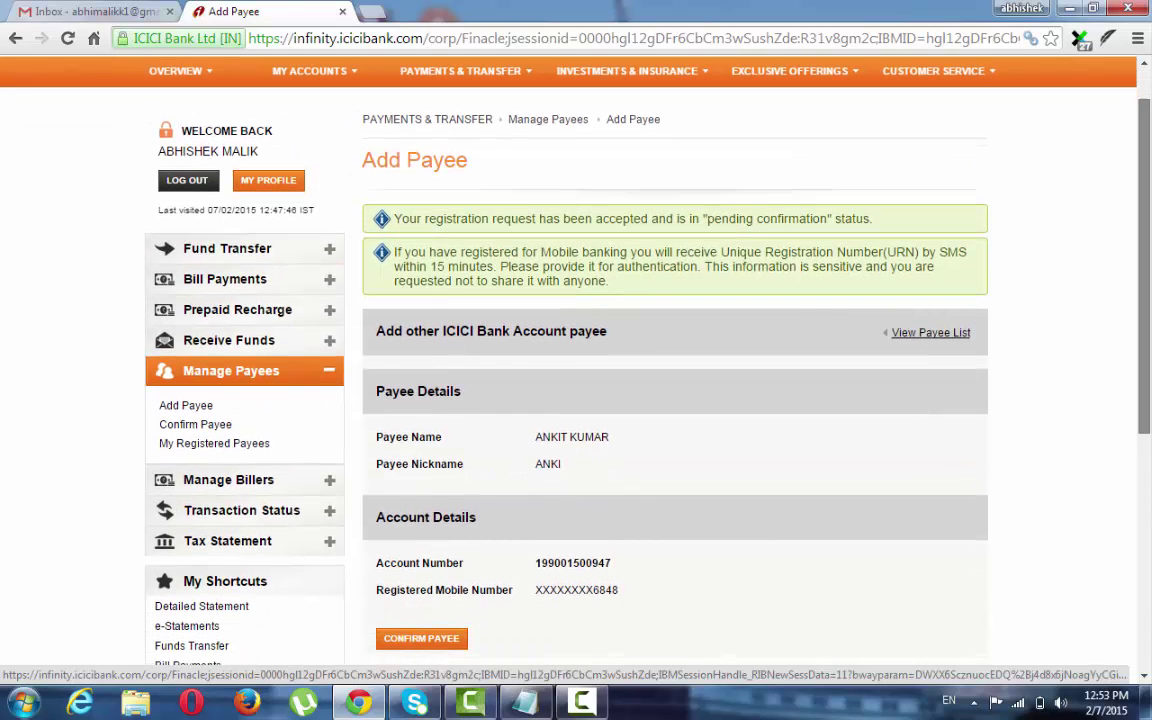
{"action": "scroll", "coordinate": [576, 360], "scroll_direction": "down", "scroll_amount": 1}
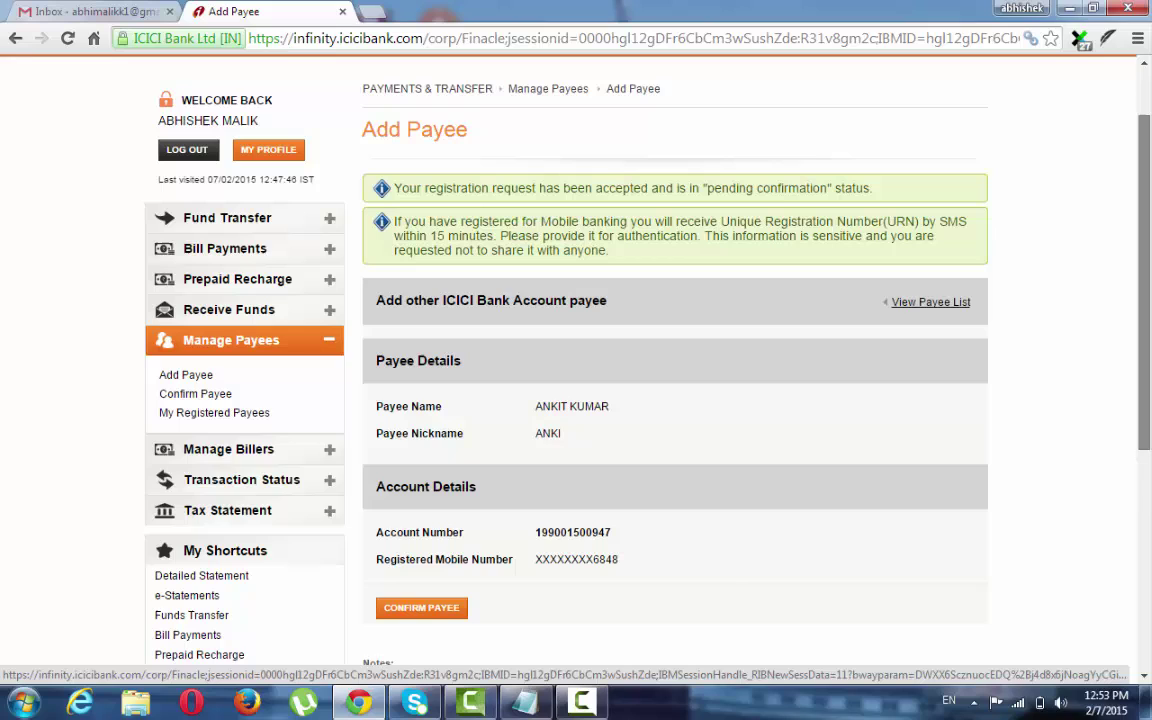
Confirm the pending payee using the SMS reference number and decline saving the password.
{"action": "left_click", "coordinate": [453, 609]}
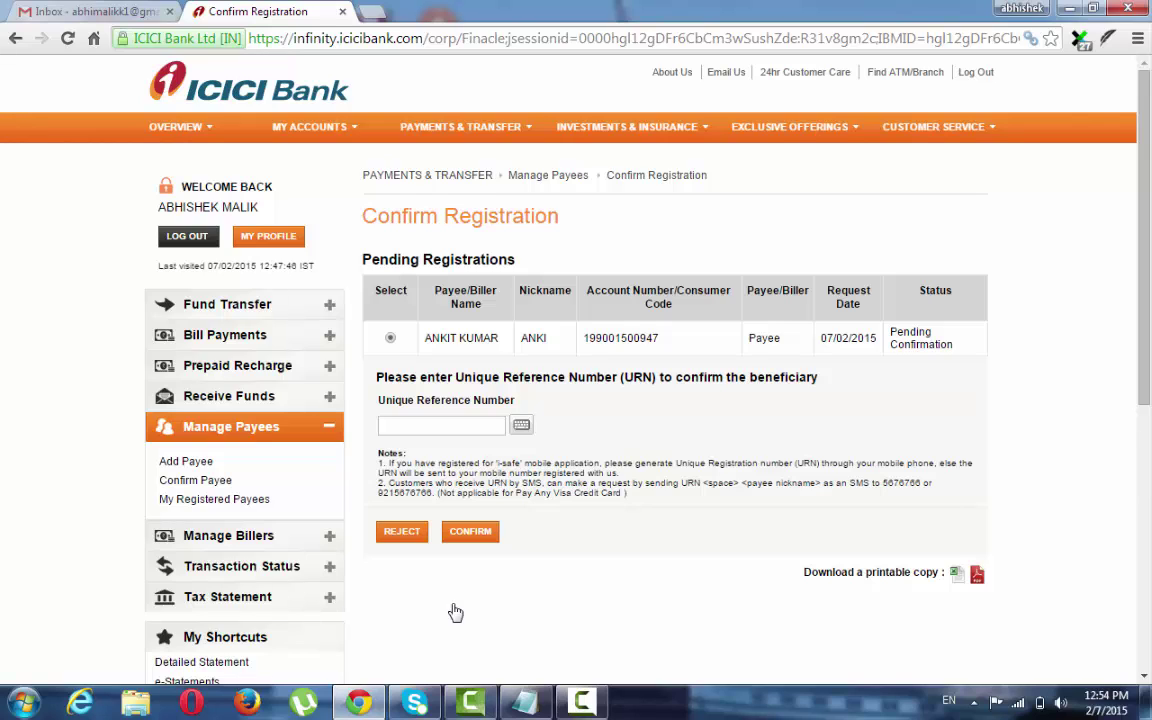
{"action": "left_click", "coordinate": [443, 426]}
{"action": "left_click", "coordinate": [470, 532]}
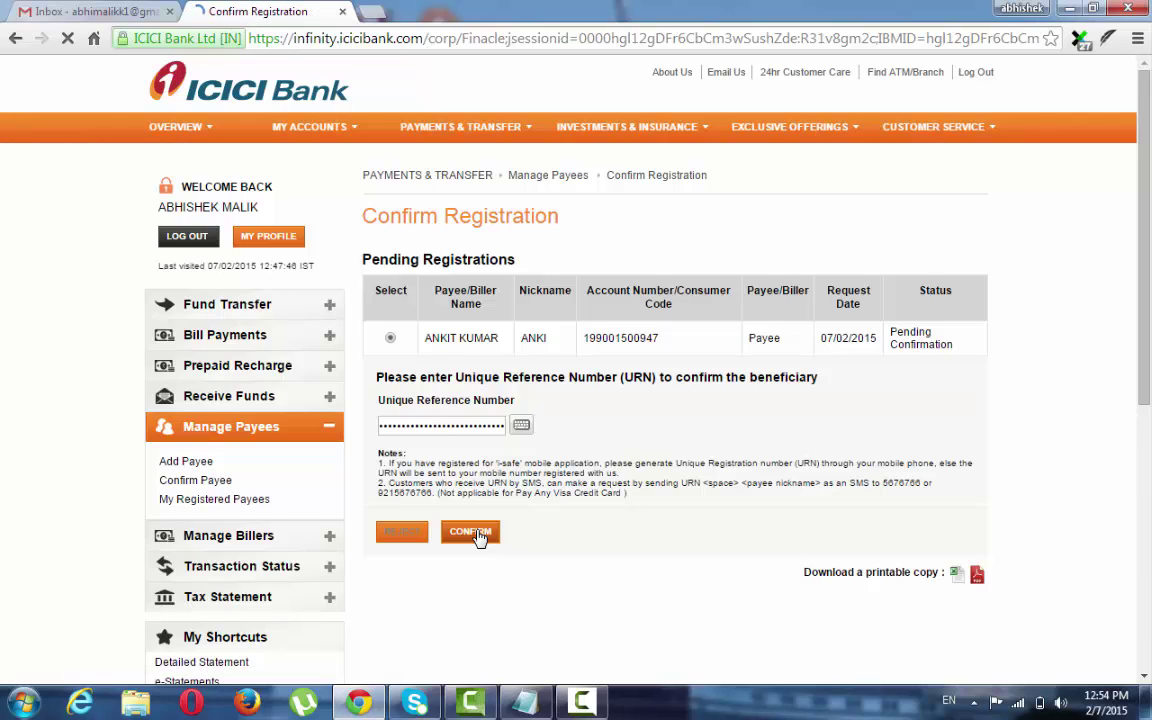
{"action": "left_click", "coordinate": [533, 323]}
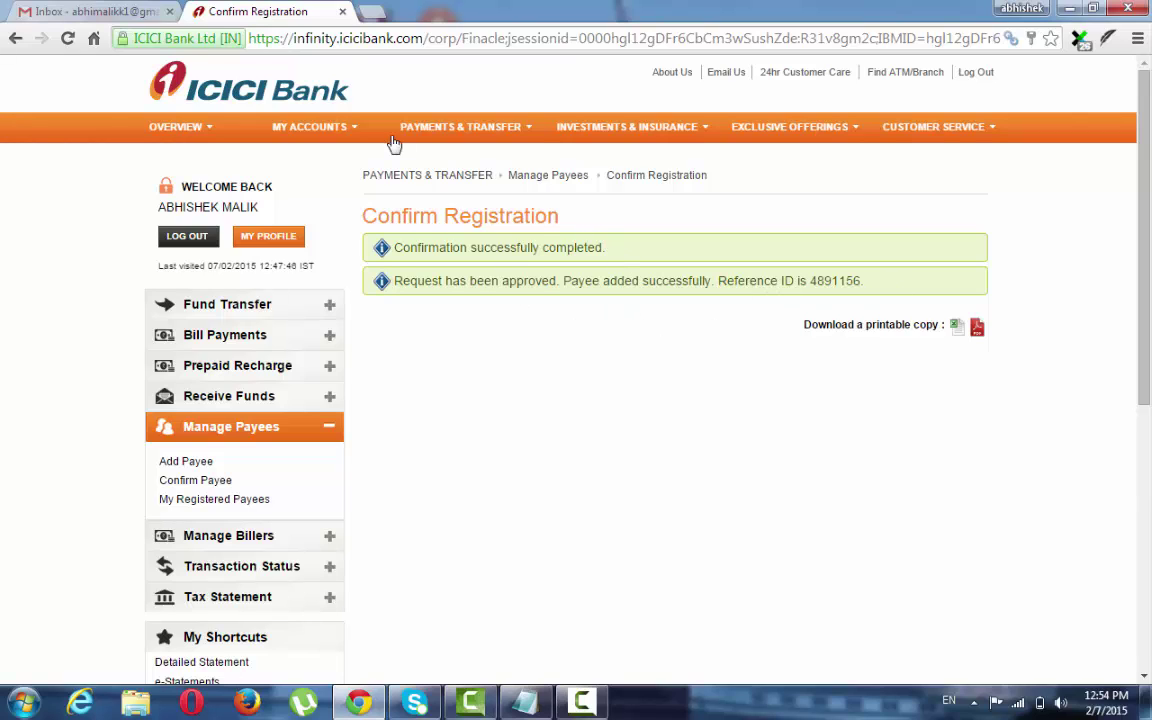
Open Fund Transfer and browse the source and destination account lists for own-account transfers.
{"action": "left_click", "coordinate": [470, 158]}
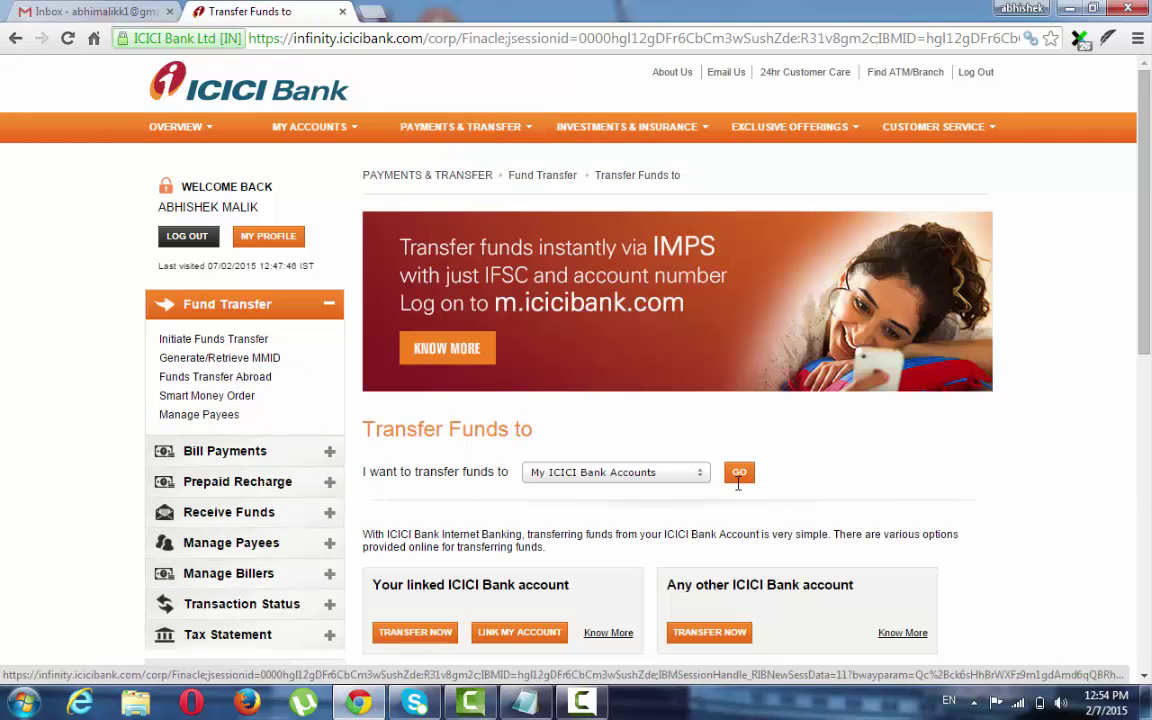
{"action": "left_click", "coordinate": [740, 478]}
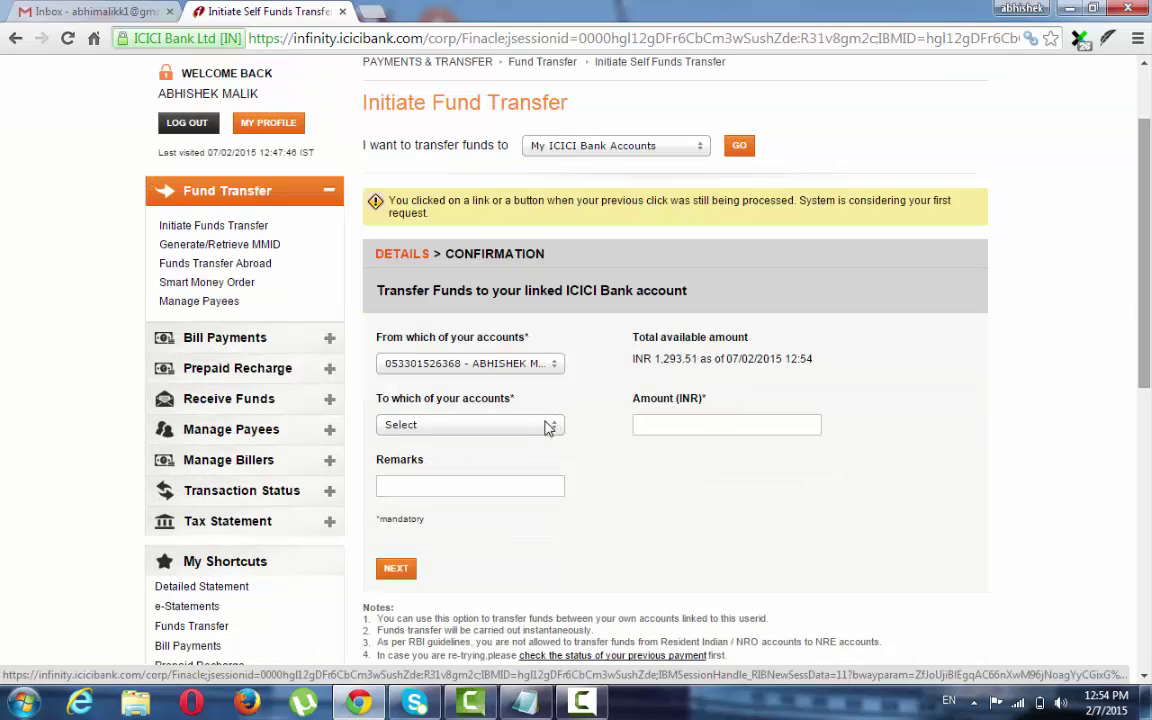
{"action": "left_click", "coordinate": [541, 428]}
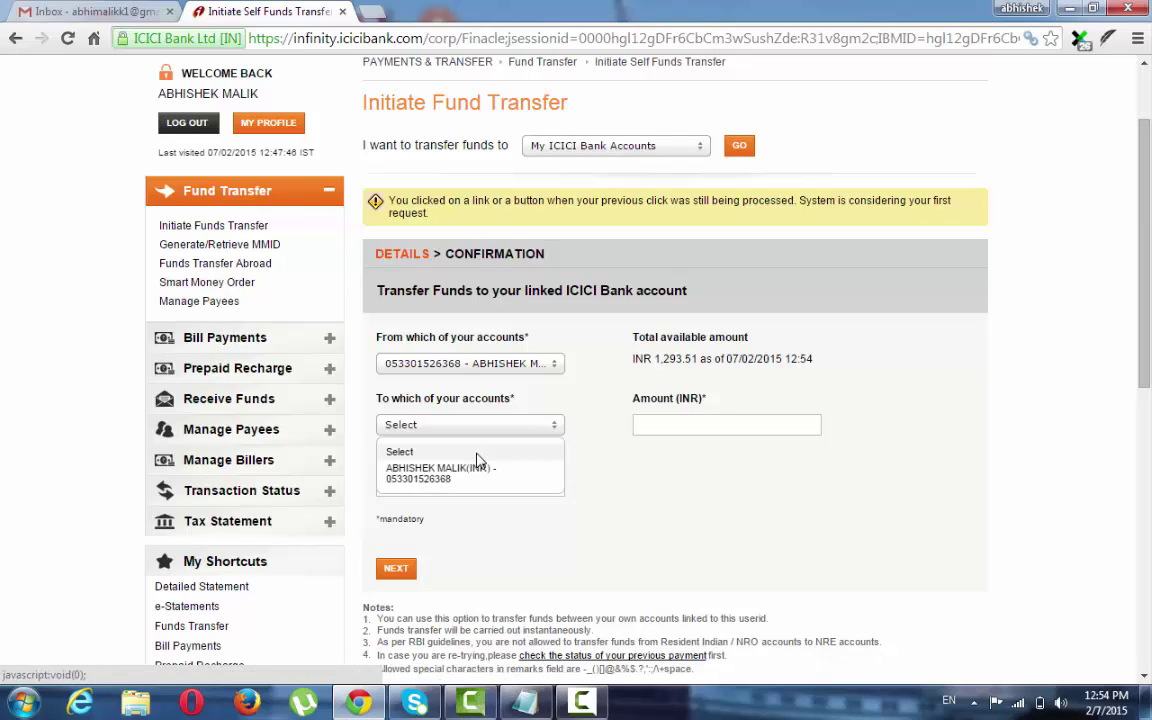
{"action": "left_click", "coordinate": [541, 436]}
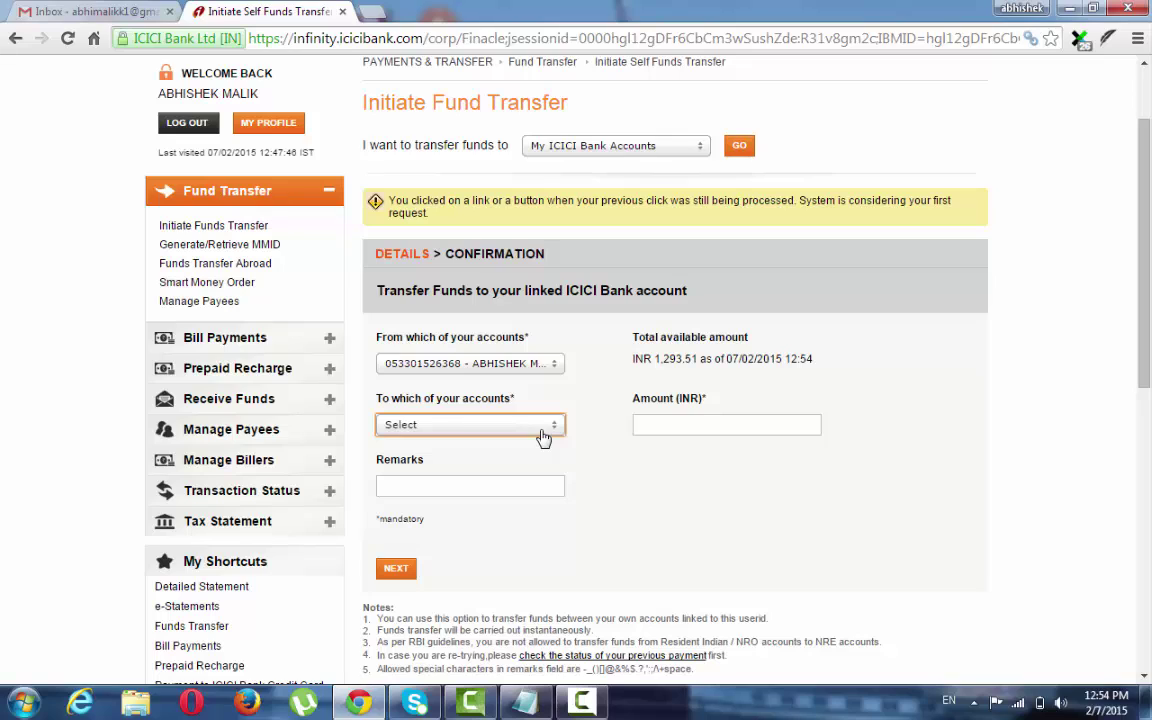
{"action": "left_click", "coordinate": [550, 368]}
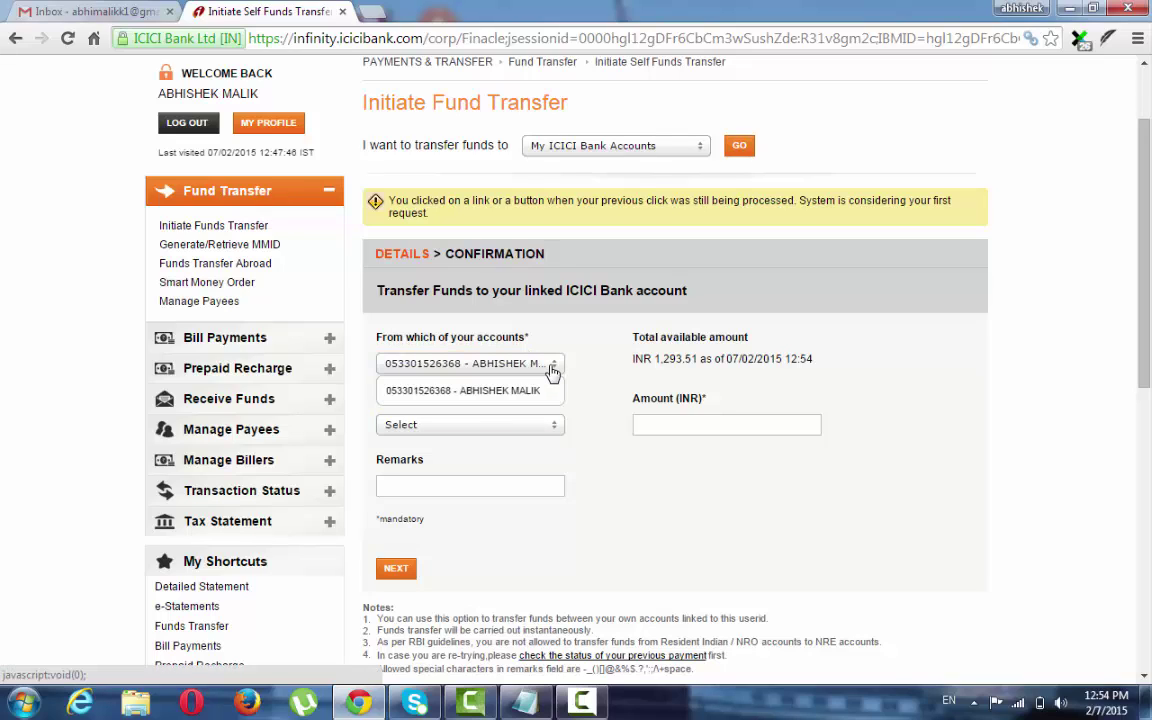
{"action": "left_click", "coordinate": [552, 372]}
{"action": "left_click", "coordinate": [555, 432]}
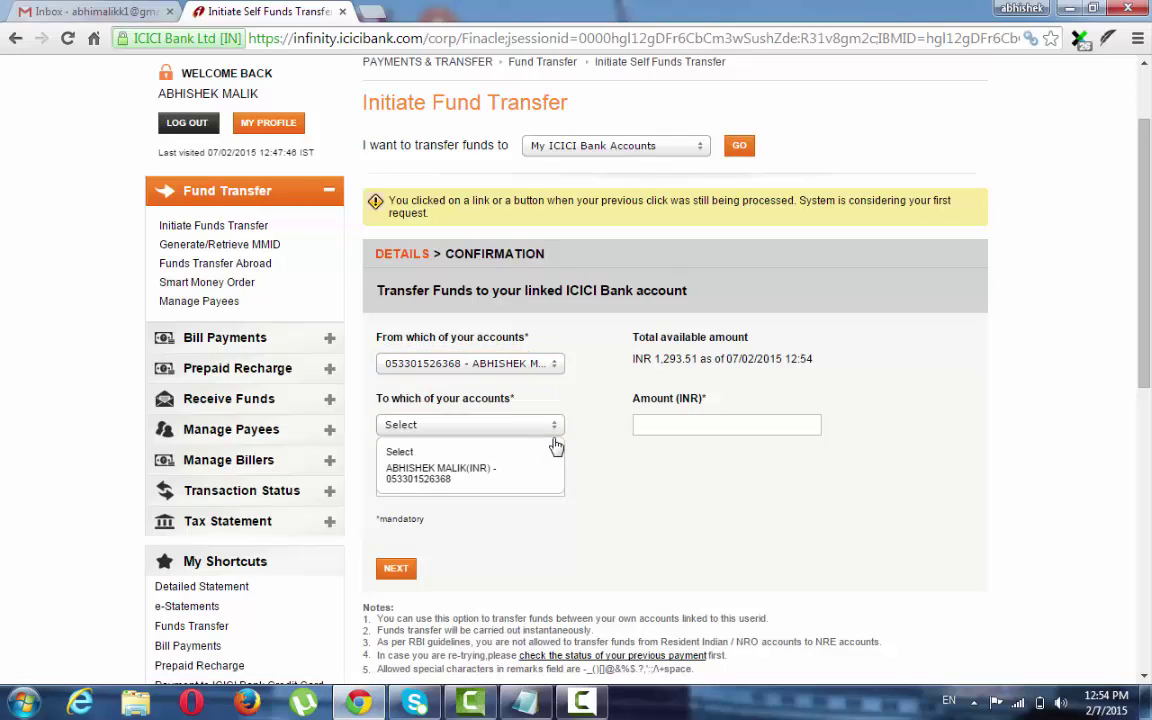
Switch to Other ICICI Bank Accounts and check the registered payee list for an SBI payee.
{"action": "left_click", "coordinate": [693, 149]}
{"action": "left_click", "coordinate": [643, 189]}
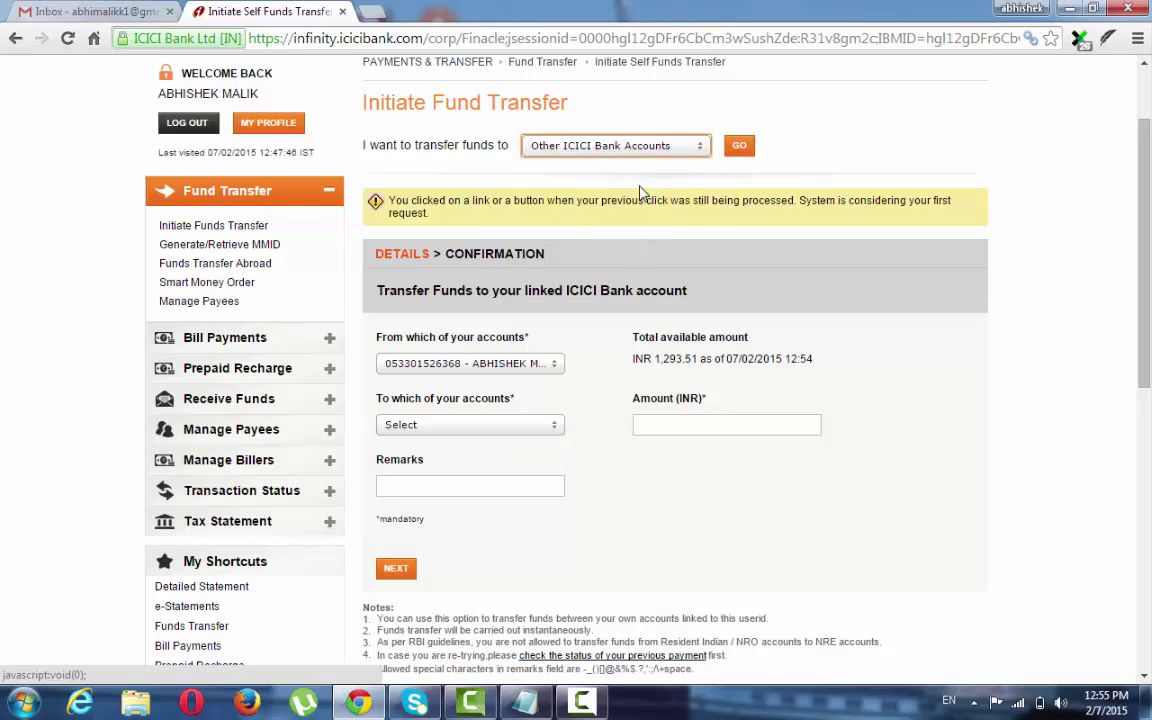
{"action": "left_click", "coordinate": [740, 148]}
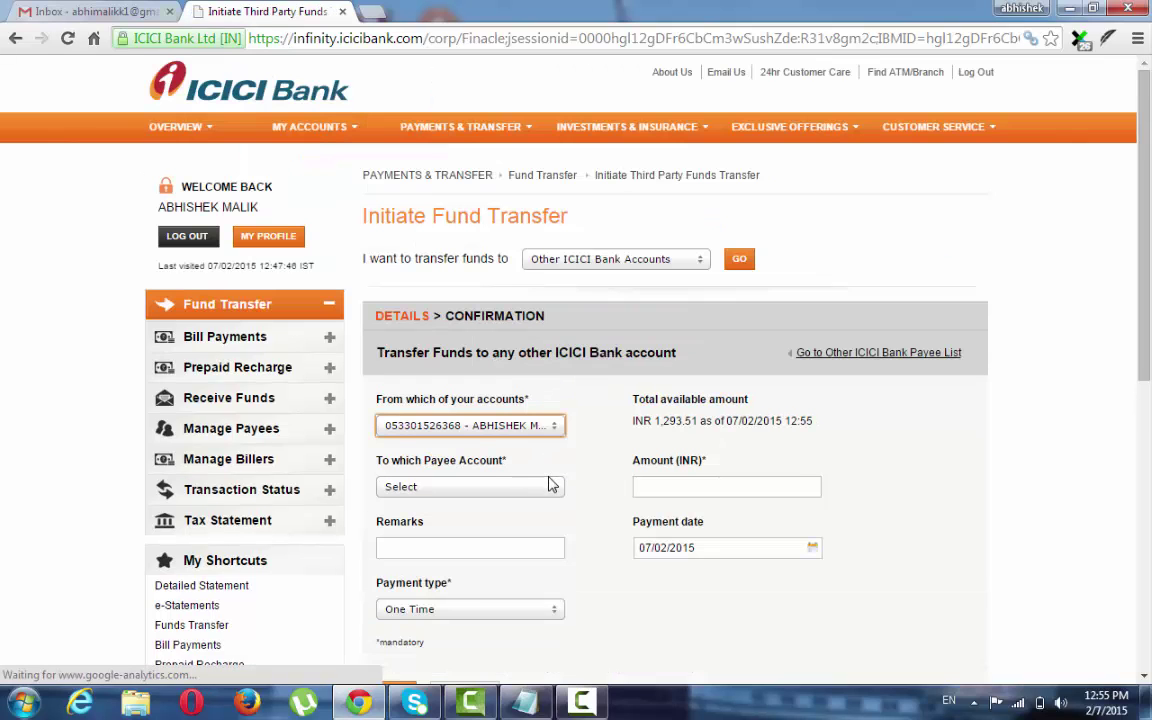
{"action": "left_click", "coordinate": [545, 489]}
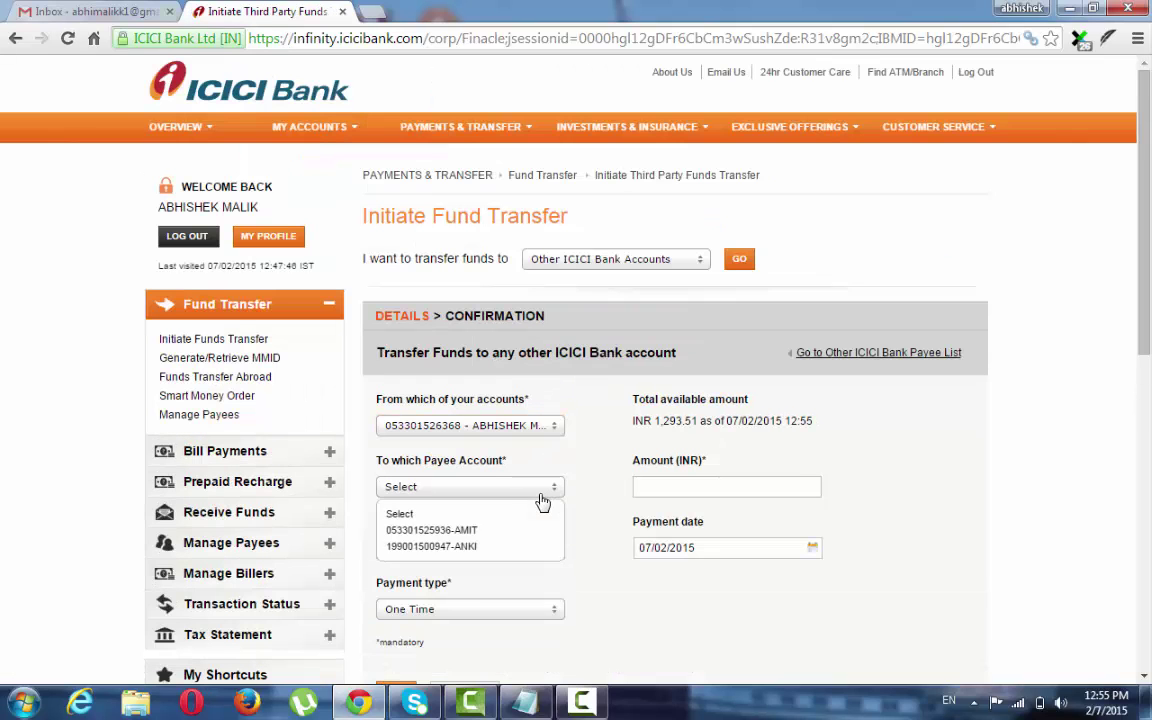
{"action": "left_click", "coordinate": [542, 488]}
{"action": "left_click", "coordinate": [539, 490]}
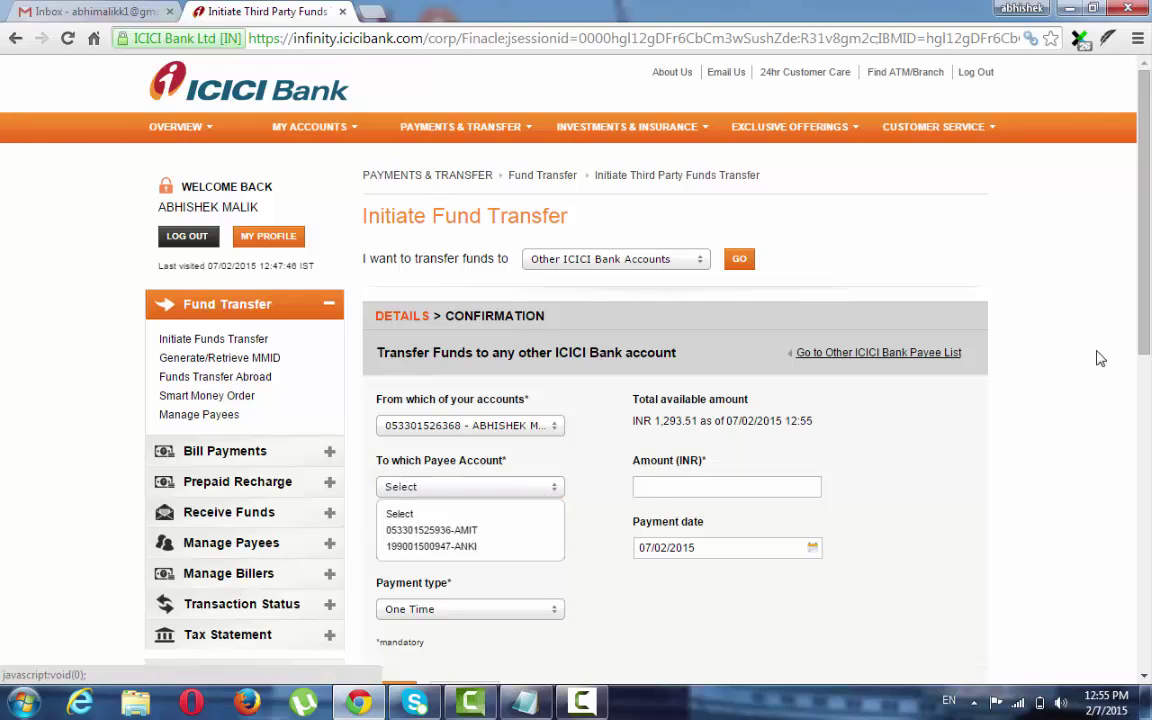
Go to Manage Payees and start adding an Other Bank Payee.
{"action": "mouse_move", "coordinate": [410, 120]}
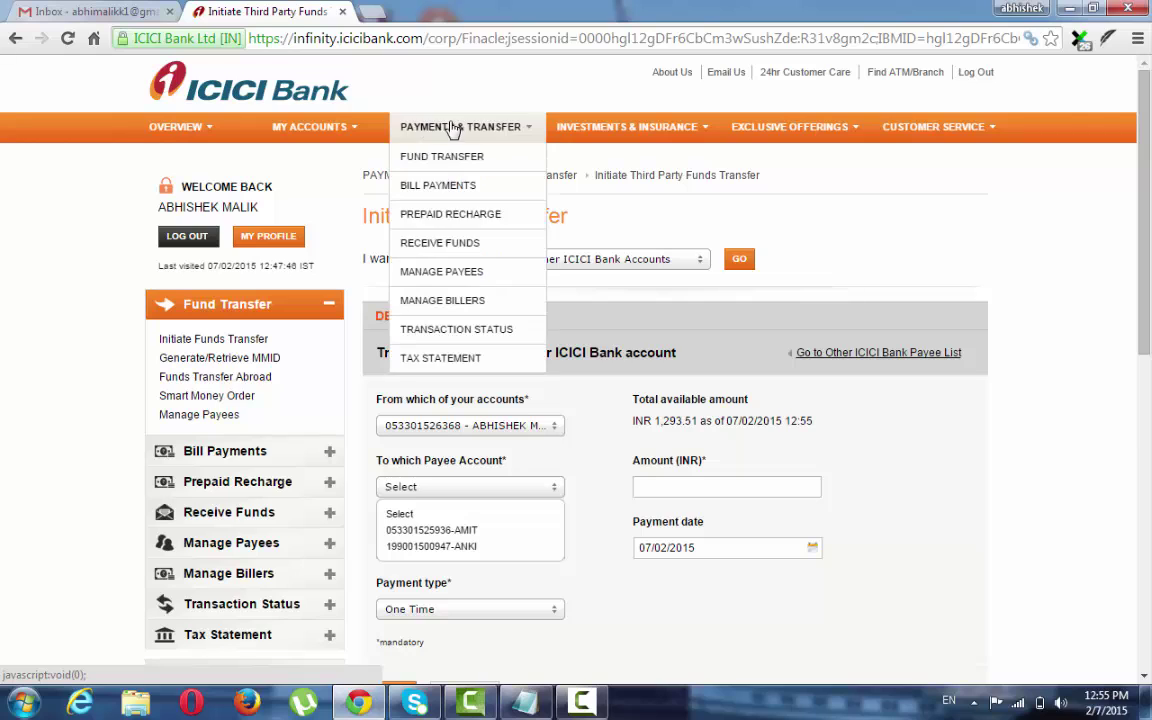
{"action": "left_click", "coordinate": [467, 275]}
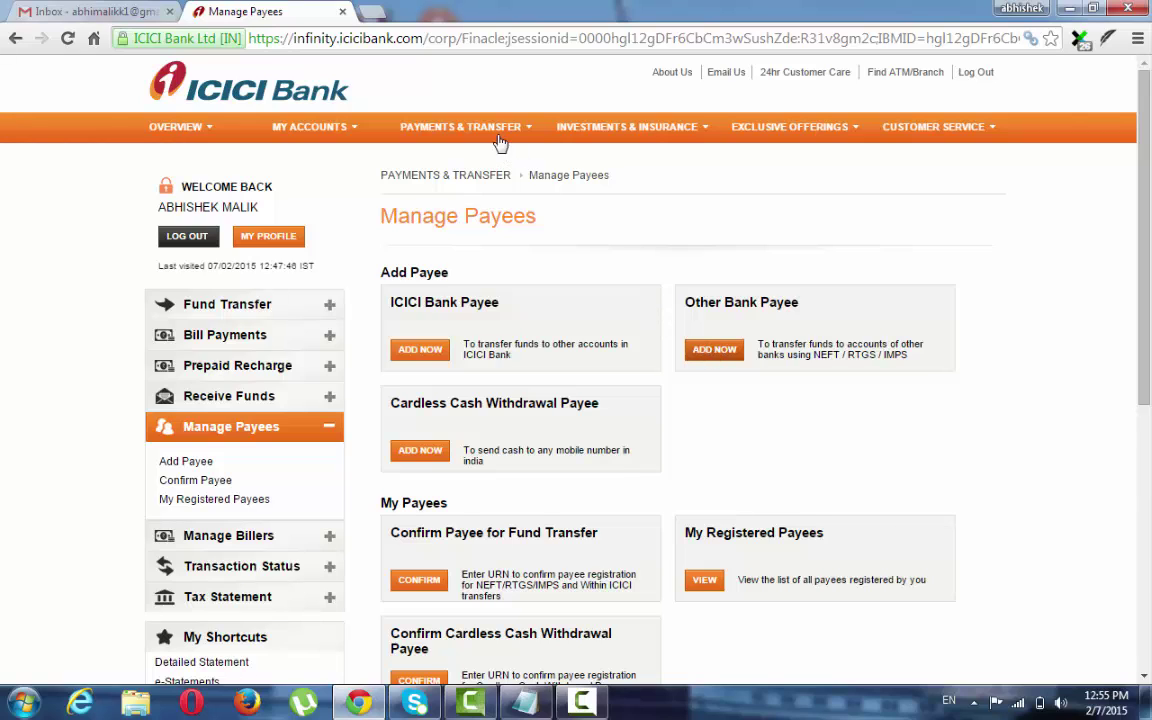
{"action": "mouse_move", "coordinate": [495, 133]}
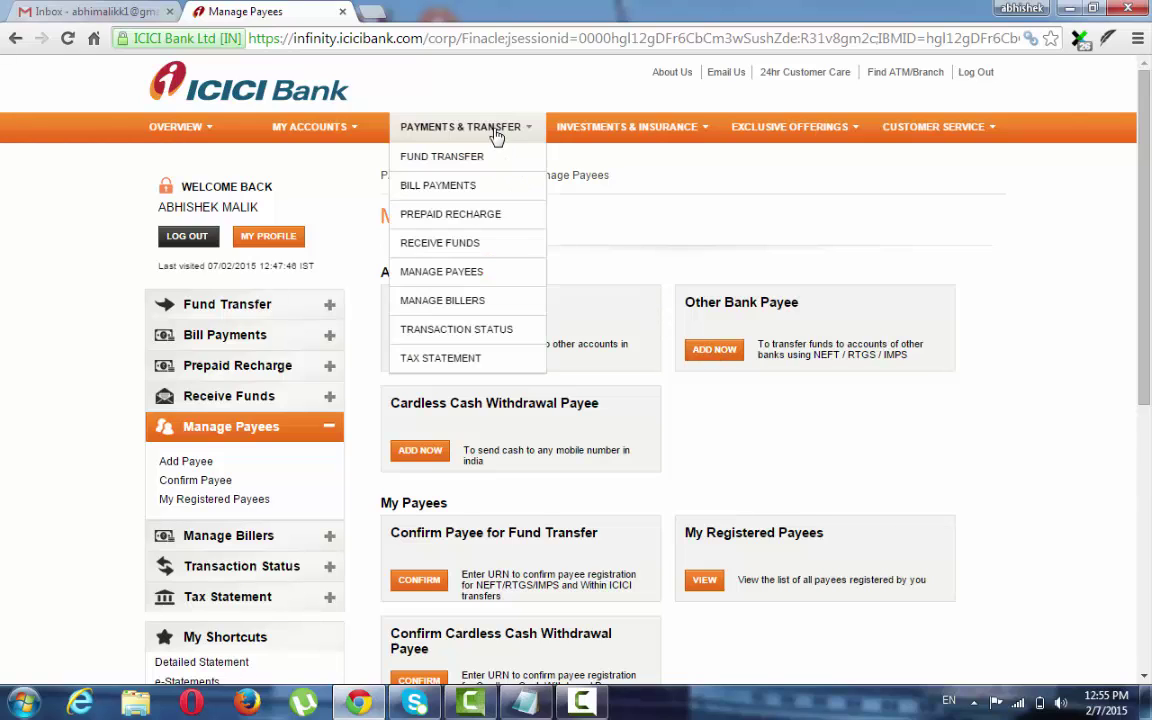
{"action": "left_click", "coordinate": [712, 352]}
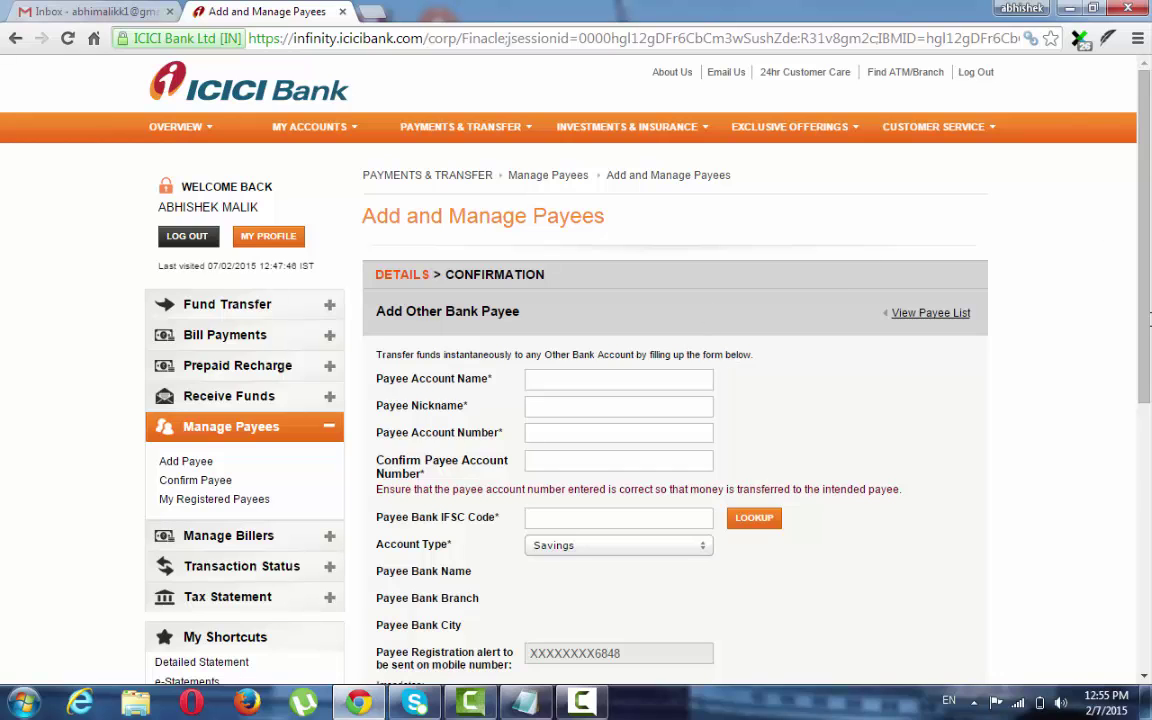
Fill in the payee's name, nickname and account number twice, then launch the IFSC lookup.
{"action": "scroll", "coordinate": [674, 224], "scroll_direction": "down", "scroll_amount": 2}
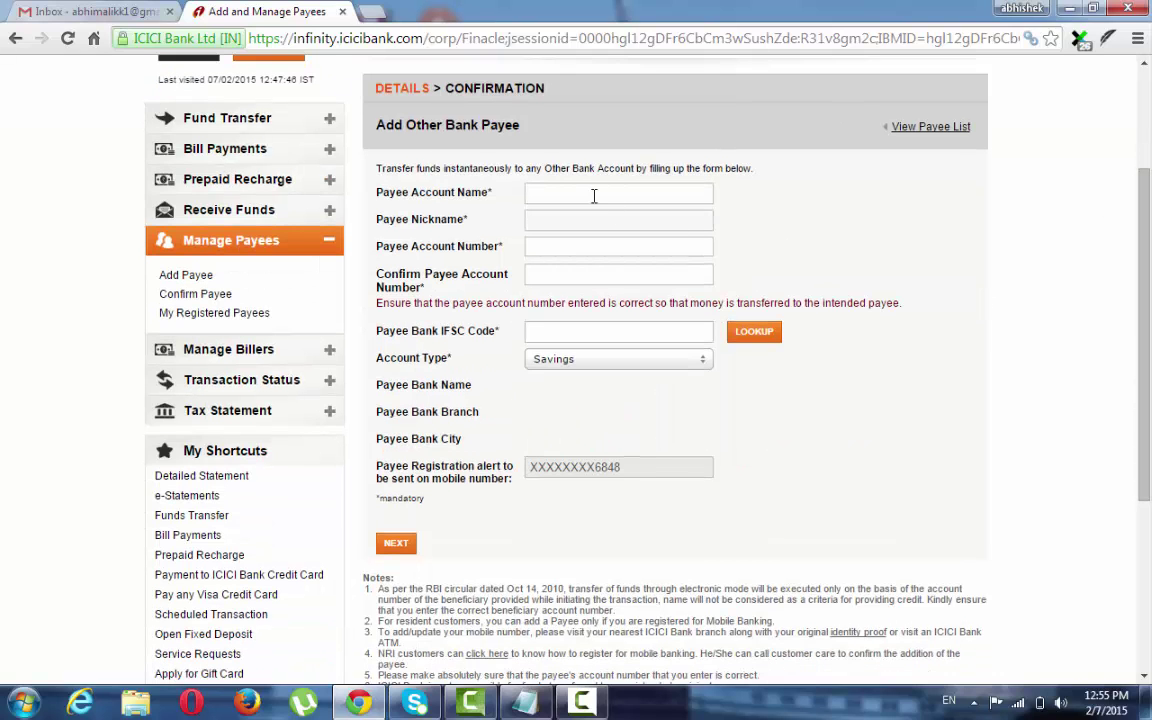
{"action": "left_click", "coordinate": [594, 196]}
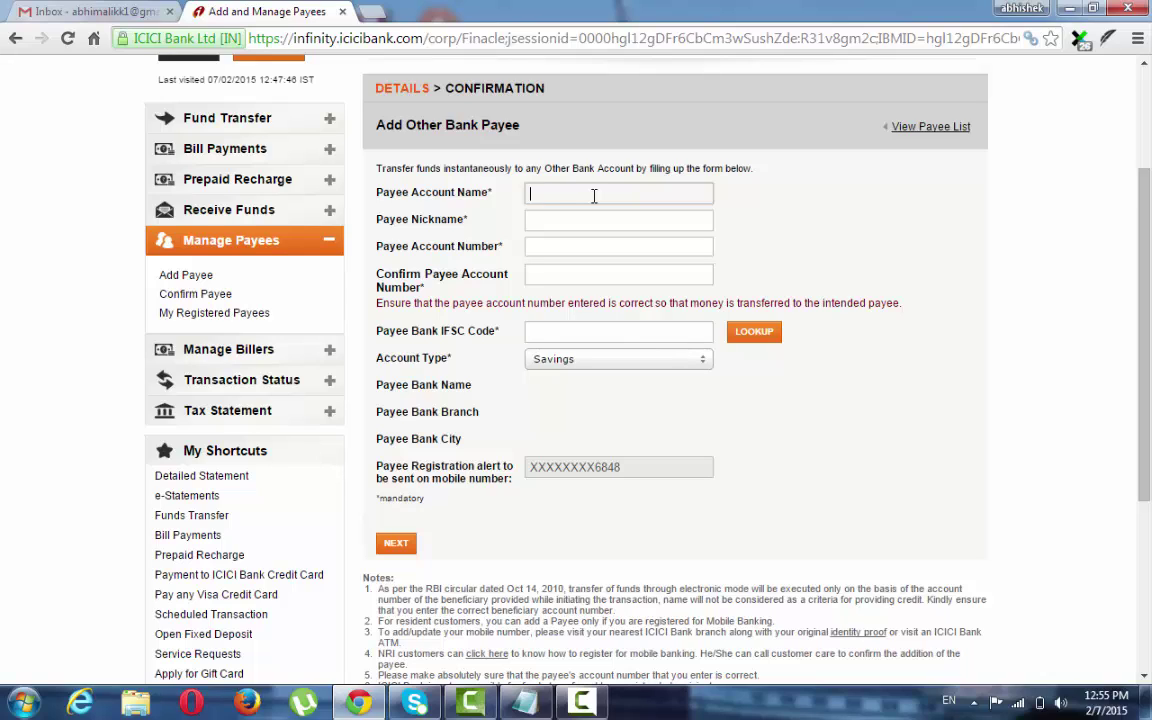
{"action": "left_click", "coordinate": [575, 221]}
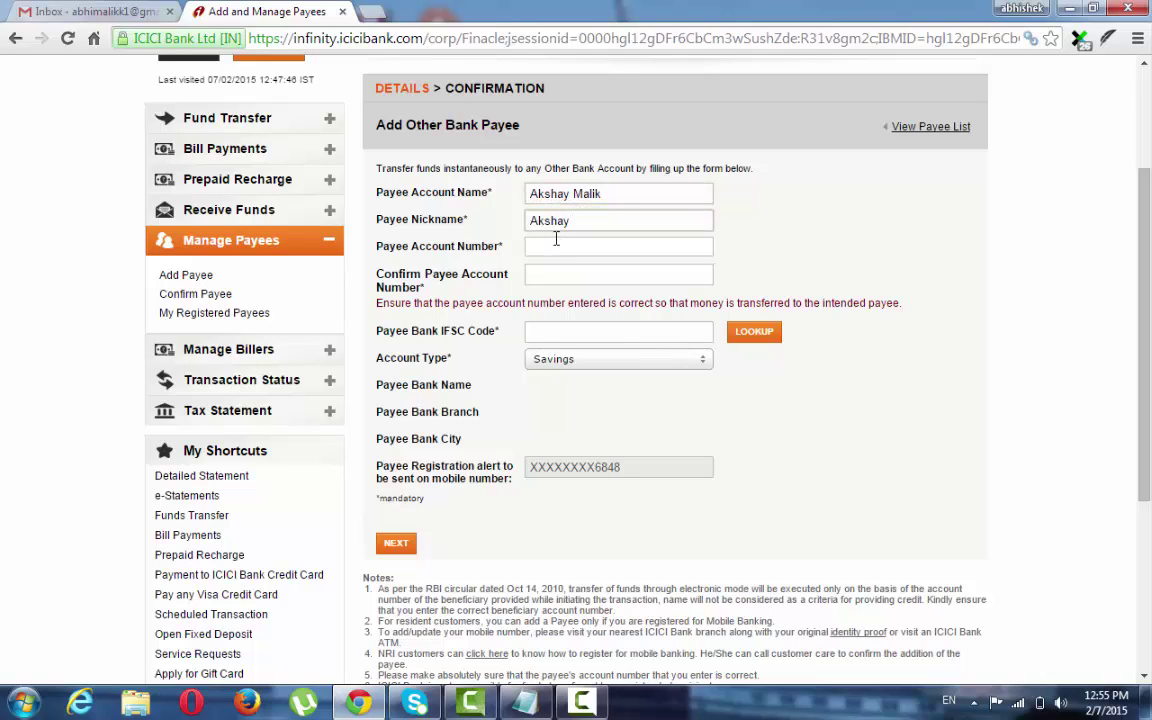
{"action": "left_click", "coordinate": [555, 249]}
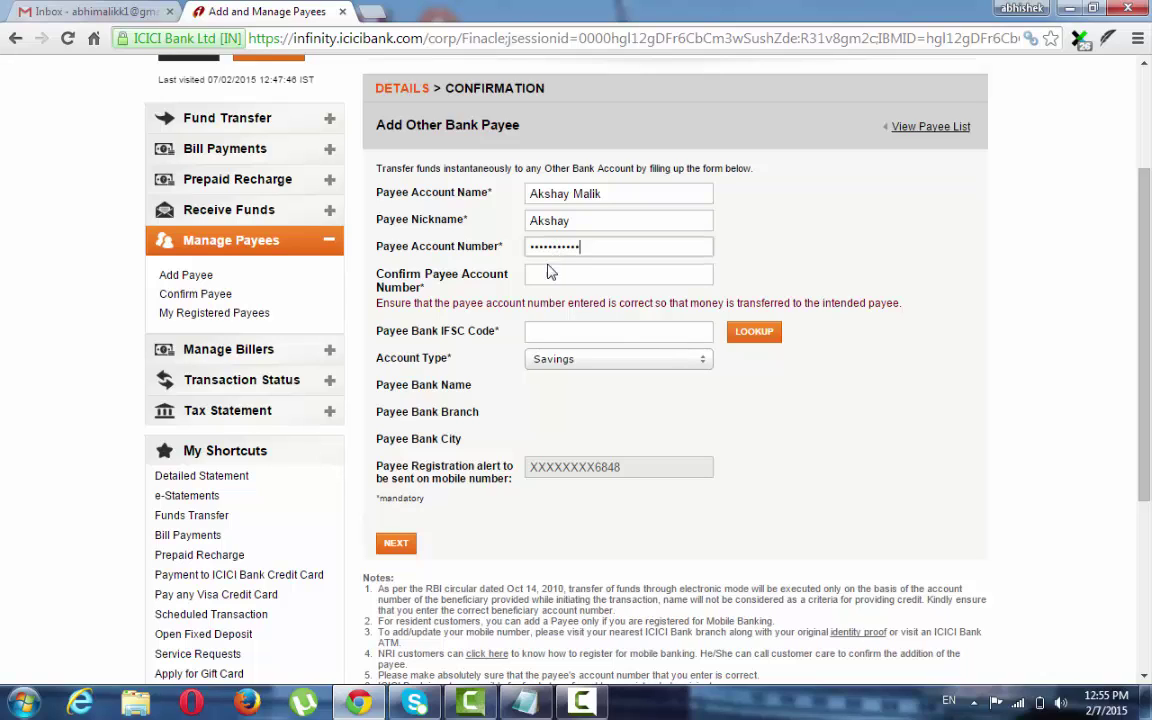
{"action": "left_click", "coordinate": [546, 276]}
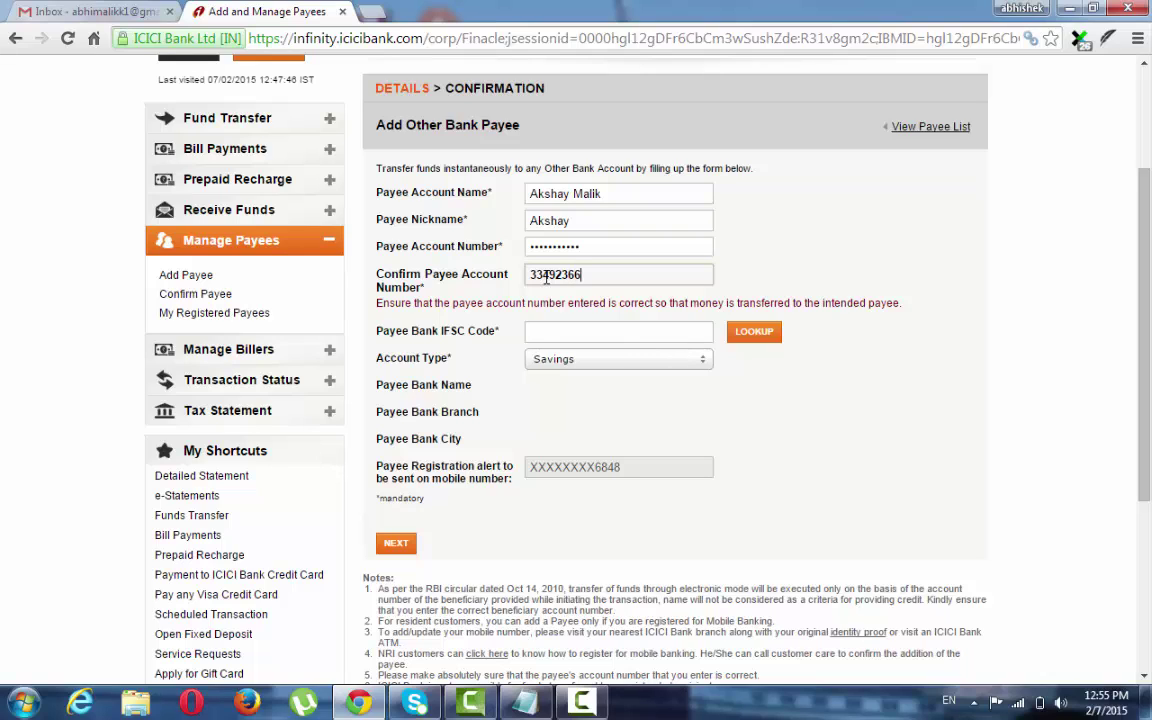
{"action": "left_click", "coordinate": [762, 340]}
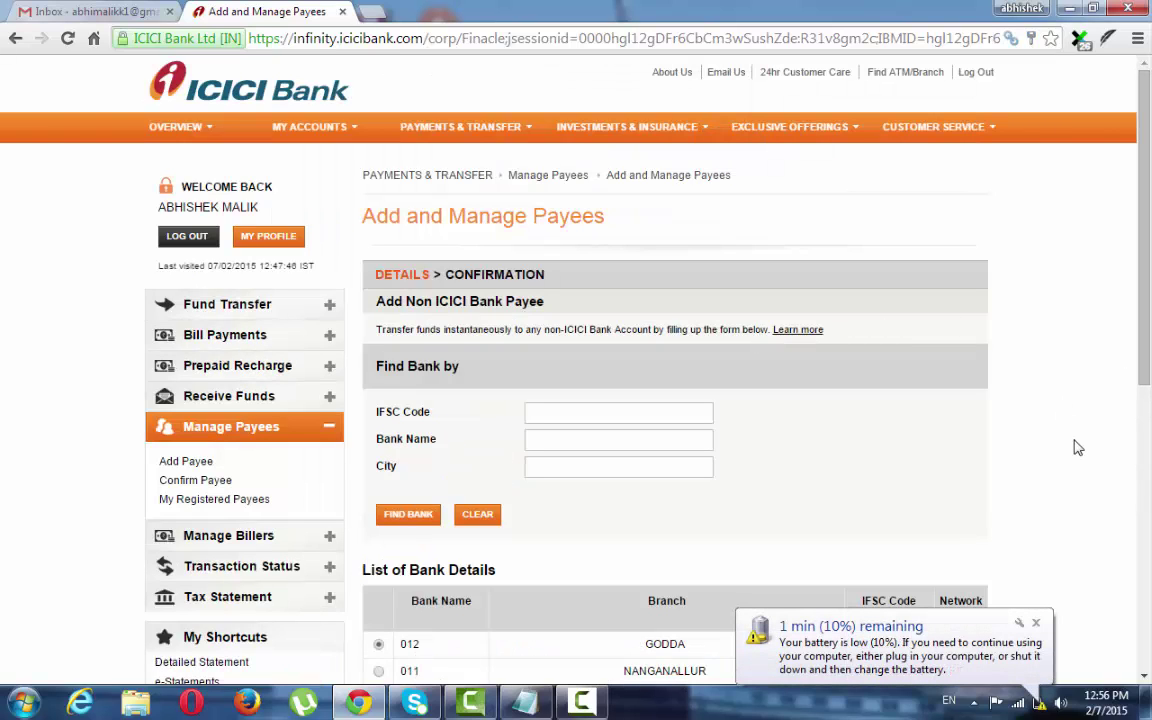
Search Find Bank with bank name 'Panktnagar' and city pantnagar, which returns no records.
{"action": "left_click_drag", "start_coordinate": [1145, 318], "coordinate": [1148, 388]}
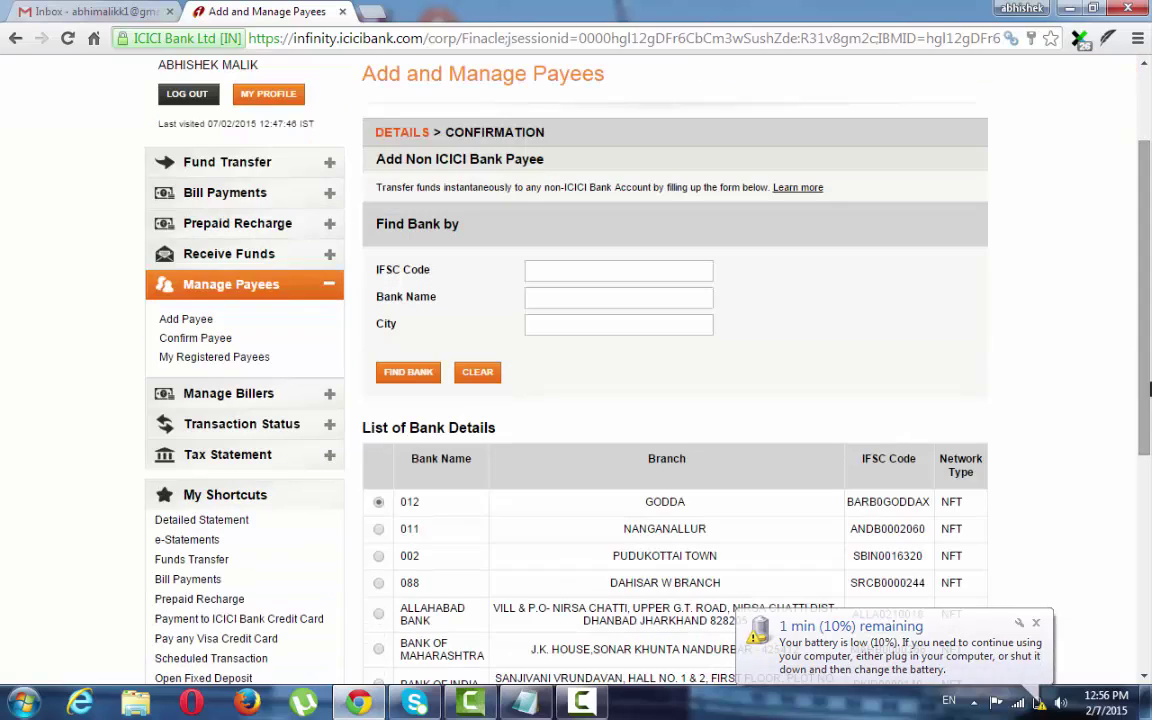
{"action": "left_click", "coordinate": [661, 298]}
{"action": "type", "text": "Pa"}
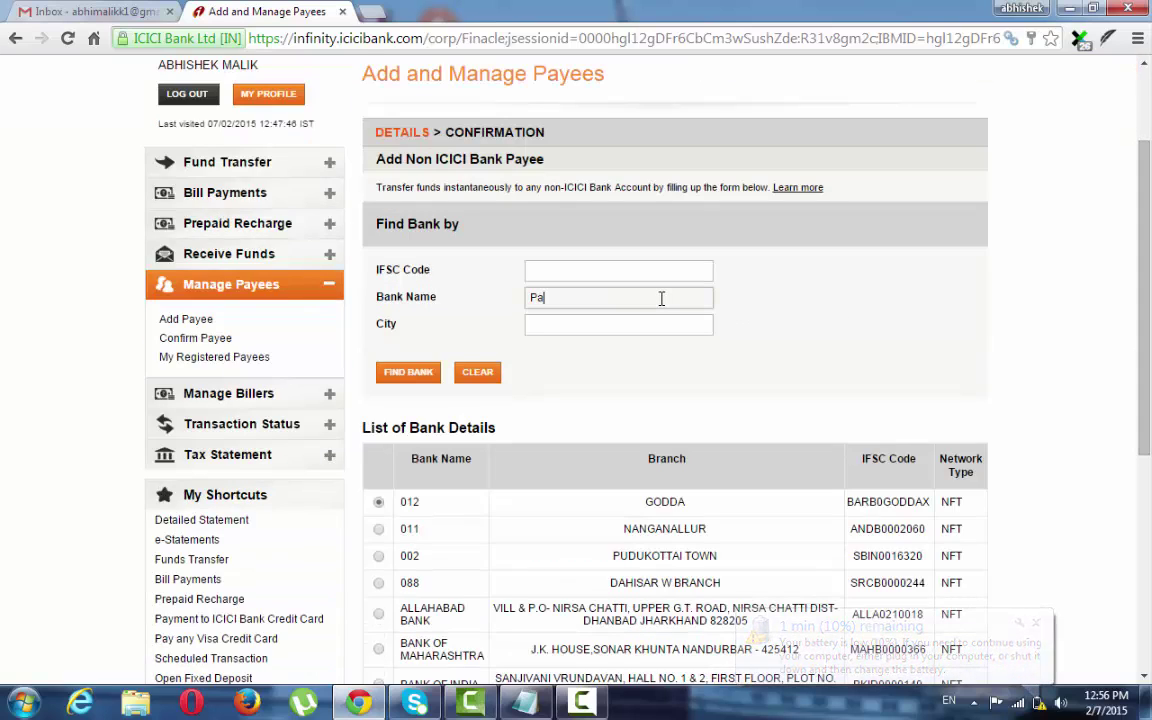
{"action": "type", "text": "n"}
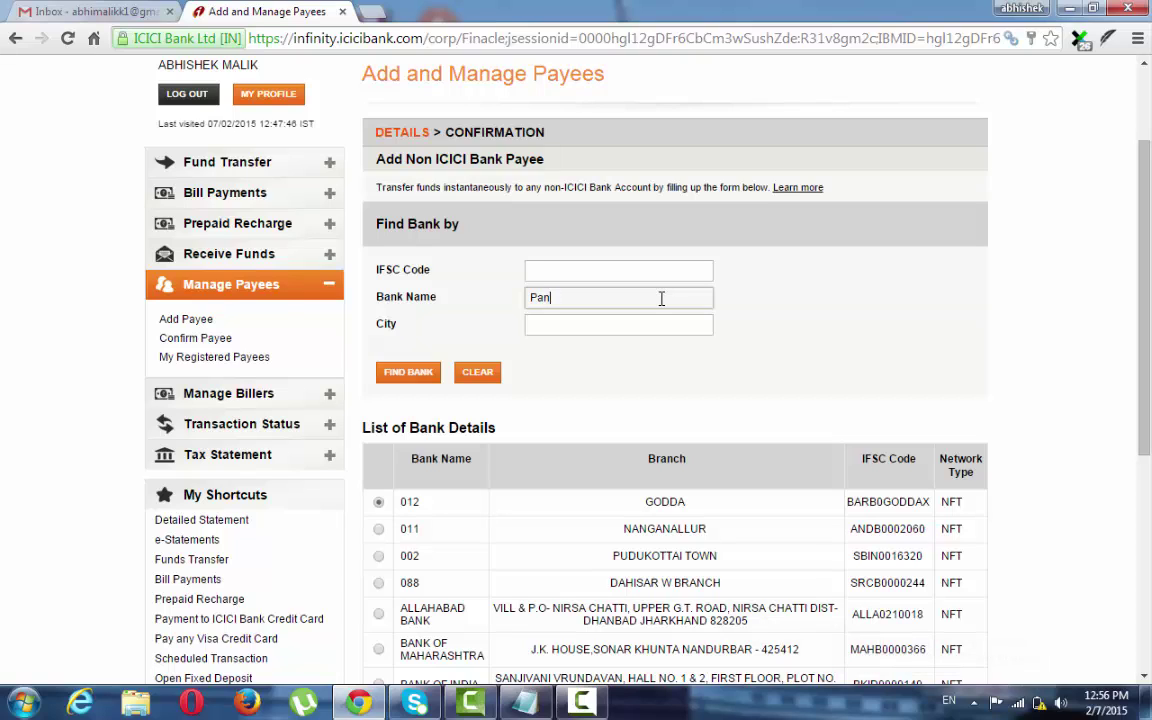
{"action": "type", "text": "ktnagar"}
{"action": "left_click", "coordinate": [679, 323]}
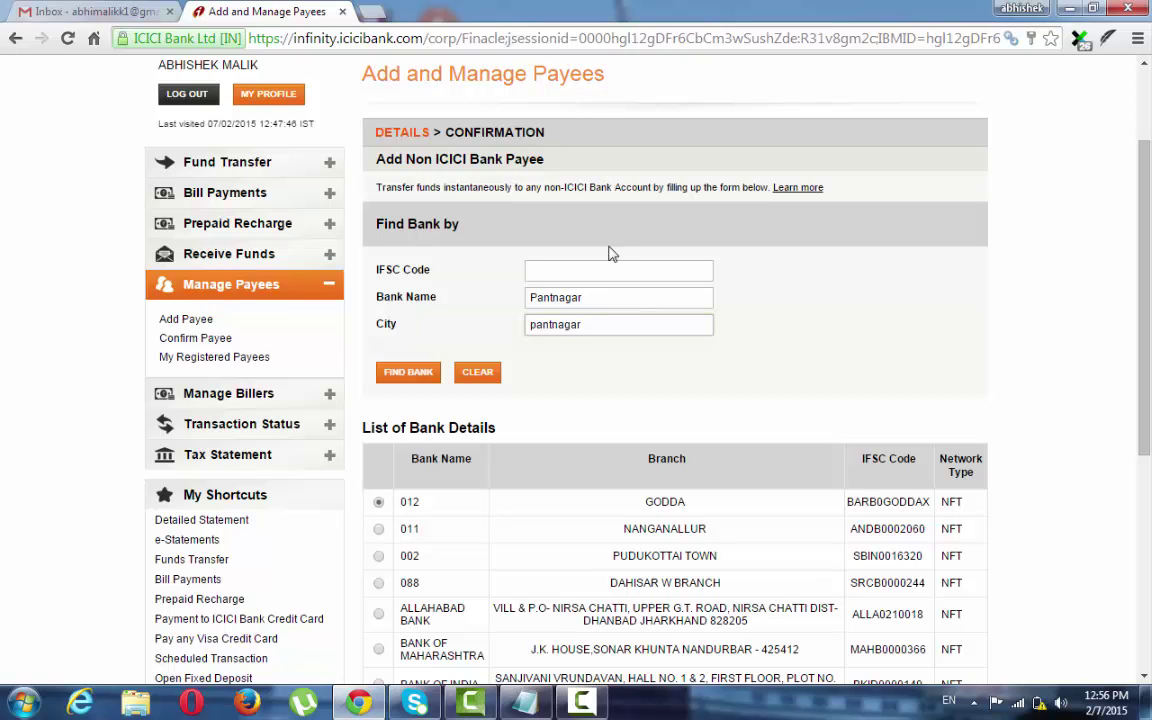
{"action": "left_click", "coordinate": [418, 376]}
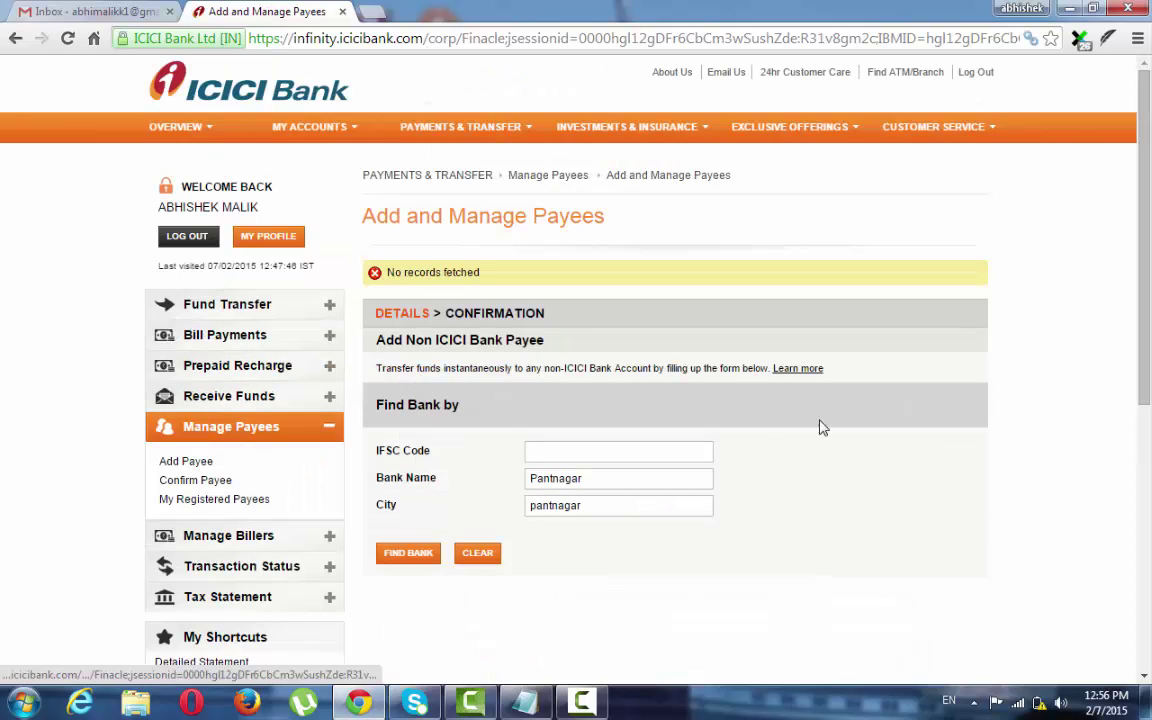
In a new tab, search Google for 'Pant nagar sbi b'.
{"action": "left_click", "coordinate": [374, 11]}
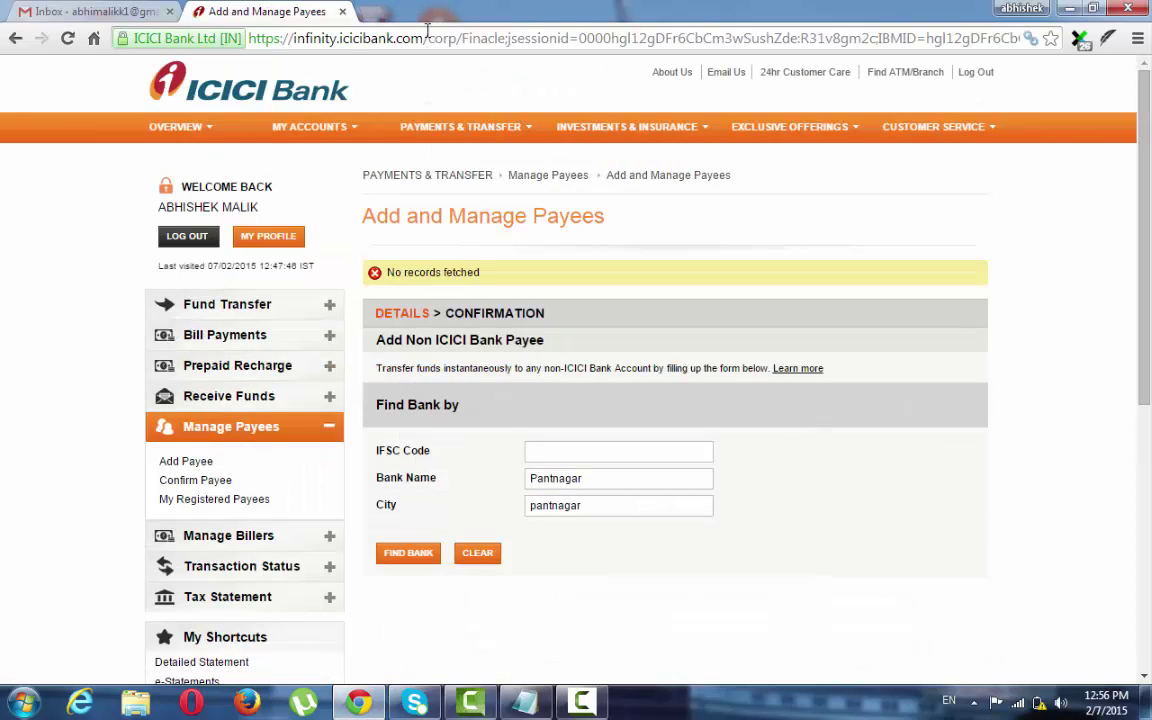
{"action": "type", "text": "google.com"}
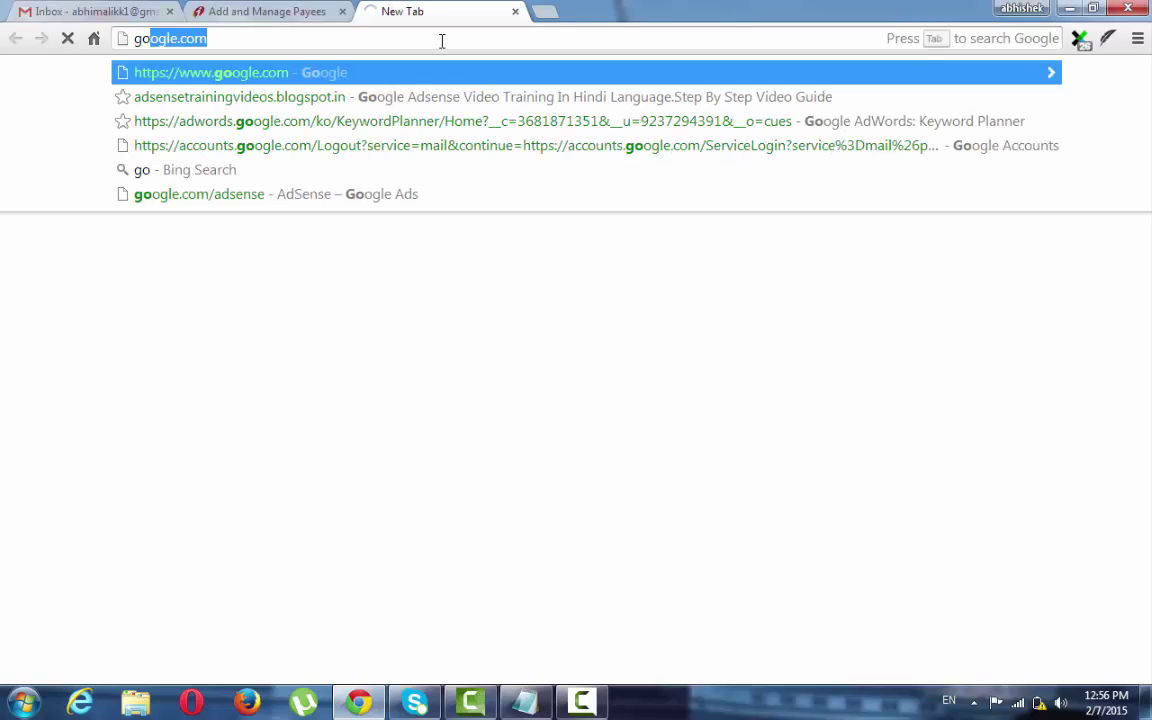
{"action": "key", "text": "Return"}
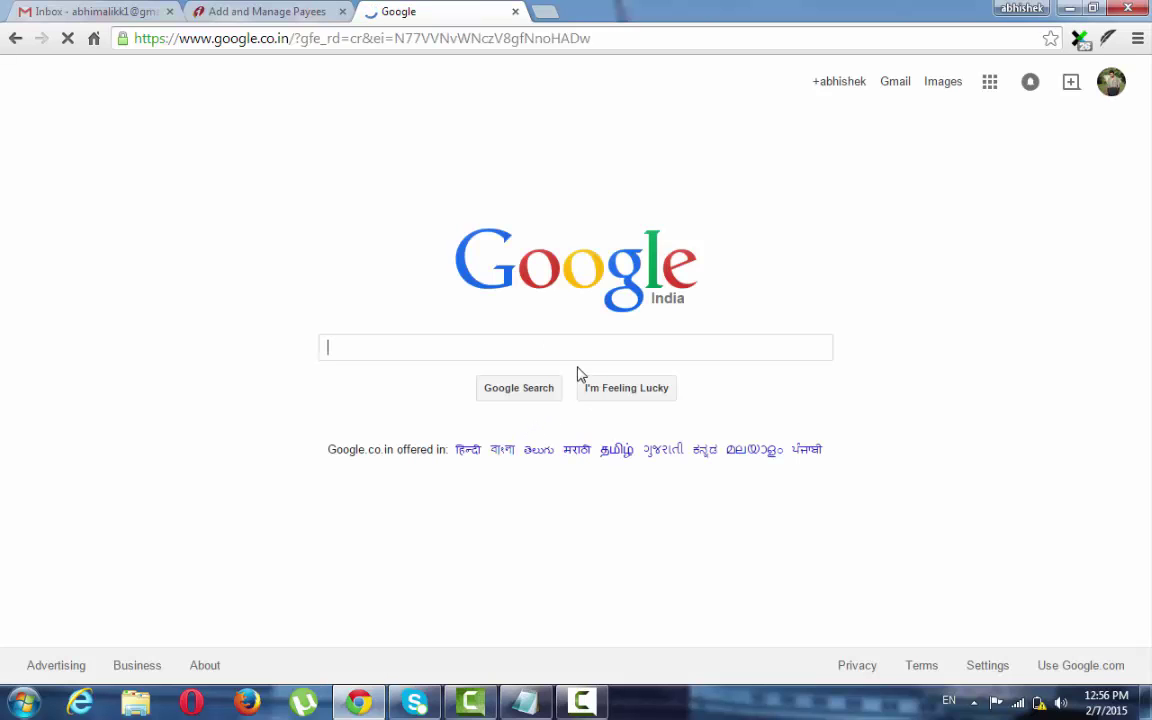
{"action": "type", "text": "Pankt"}
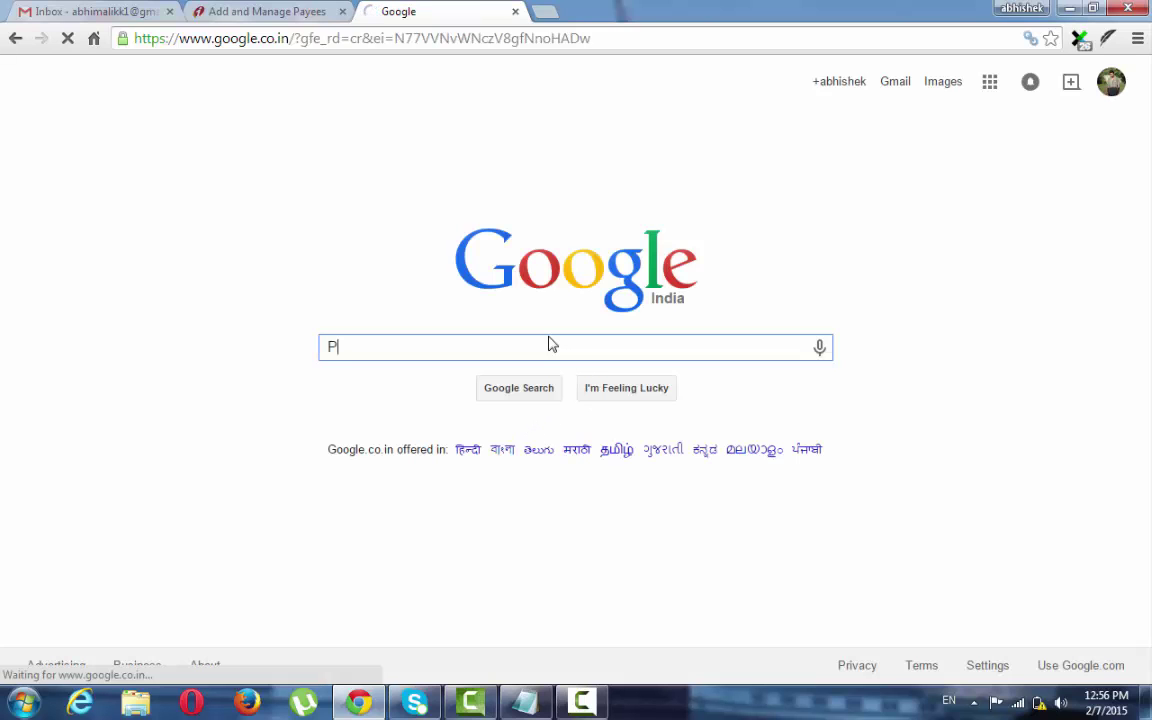
{"action": "key", "text": "BackSpace"}
{"action": "key", "text": "BackSpace"}
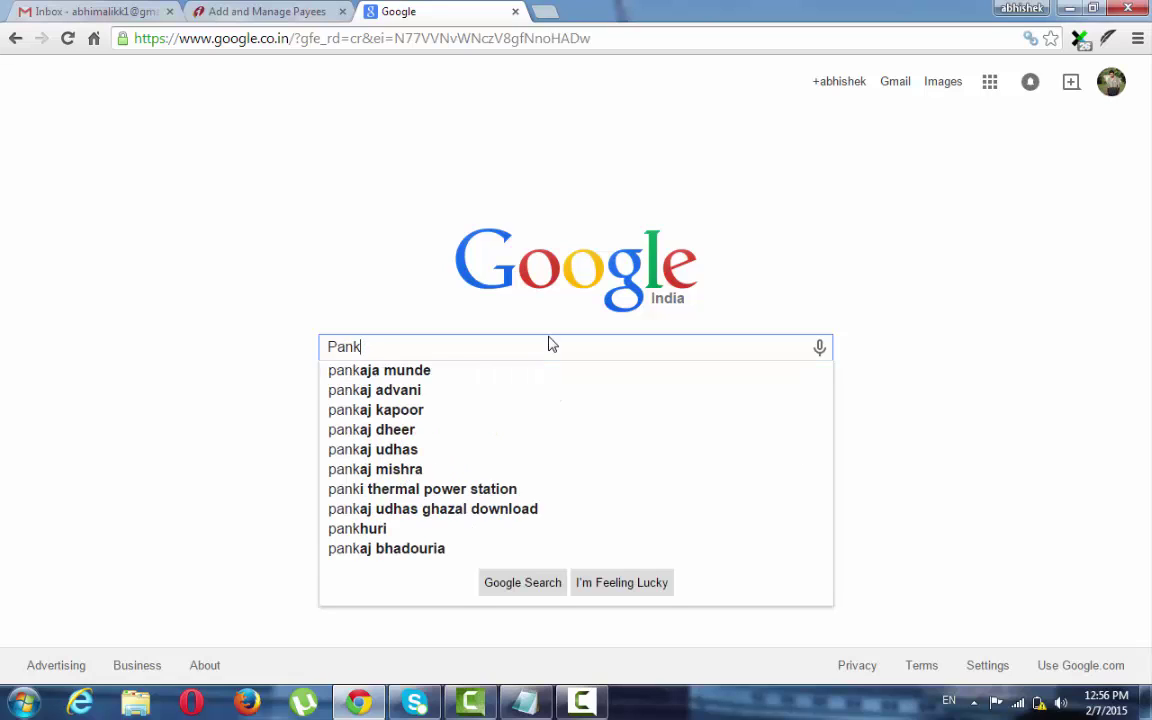
{"action": "type", "text": "t naga"}
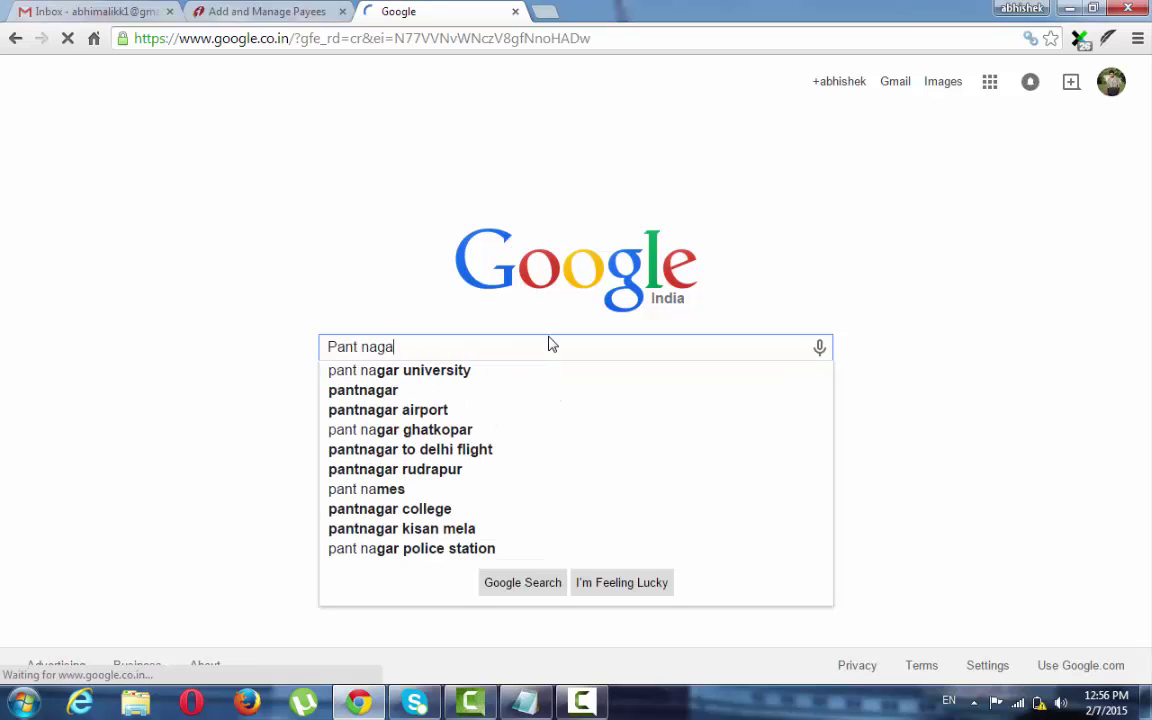
{"action": "type", "text": "r s"}
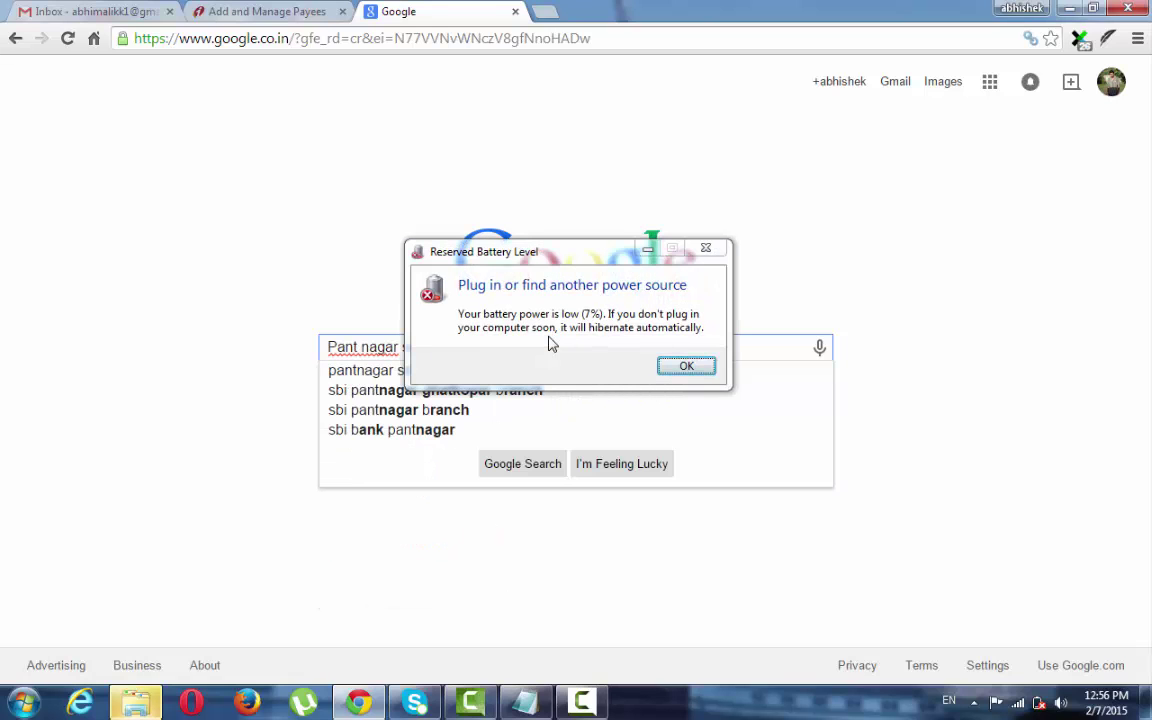
{"action": "type", "text": "bi b"}
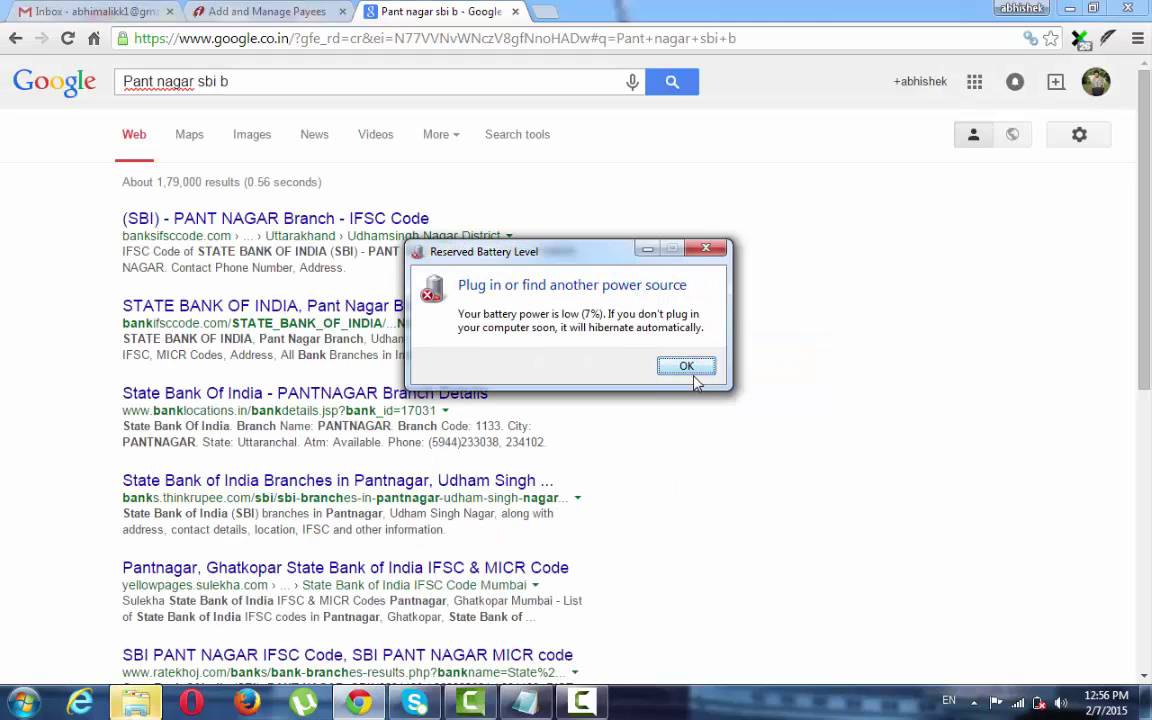
Open the SBI PANT NAGAR Branch IFSC result, then return to the search results.
{"action": "left_click", "coordinate": [694, 376]}
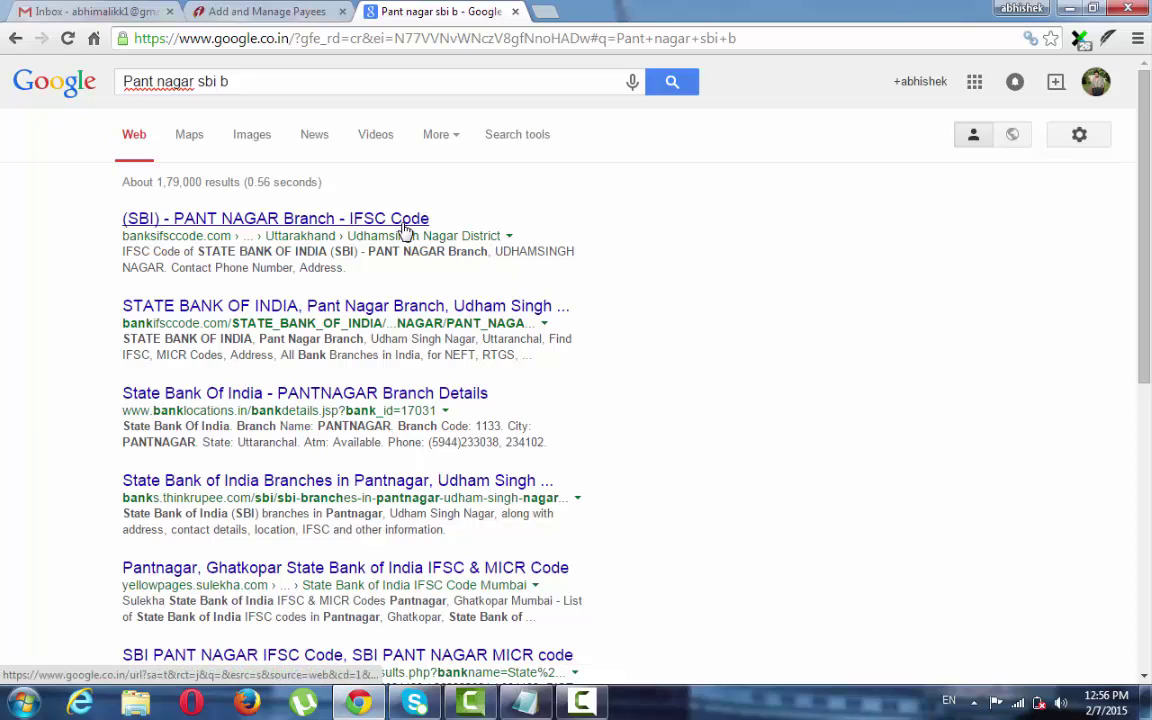
{"action": "left_click", "coordinate": [405, 229]}
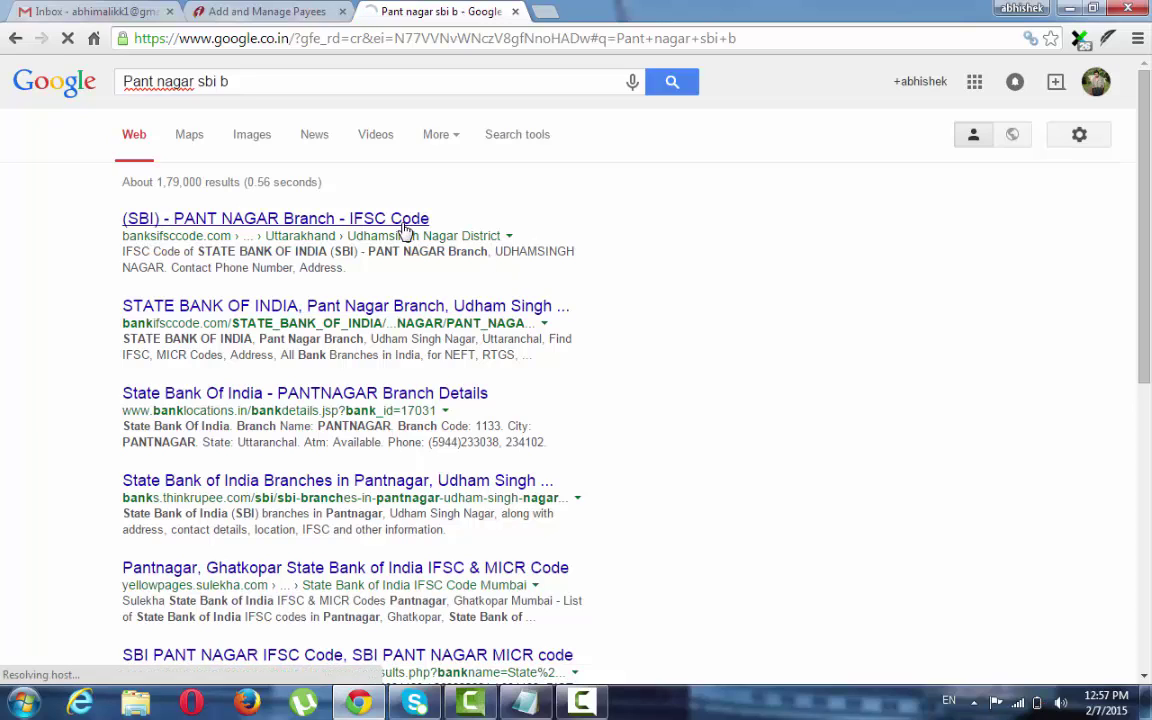
{"action": "left_click", "coordinate": [15, 38]}
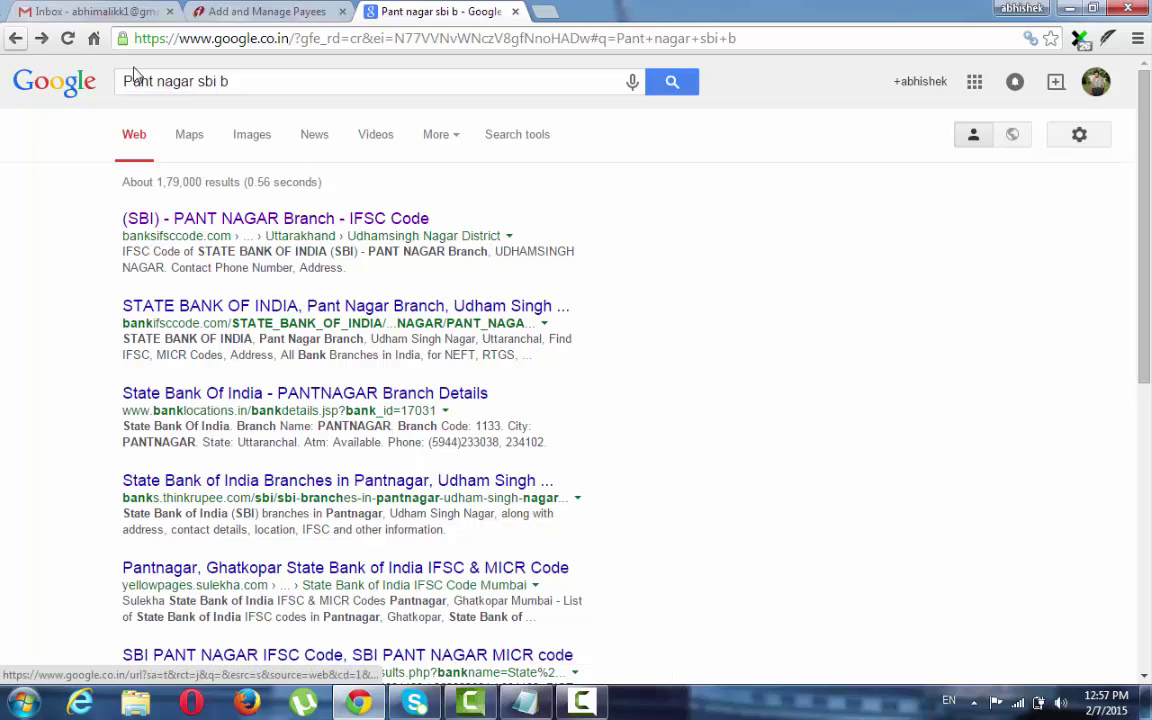
Open the banksifsccode.com page for SBI's Pant Nagar branch and copy IFSC code SBIN0001133.
{"action": "left_click", "coordinate": [283, 228]}
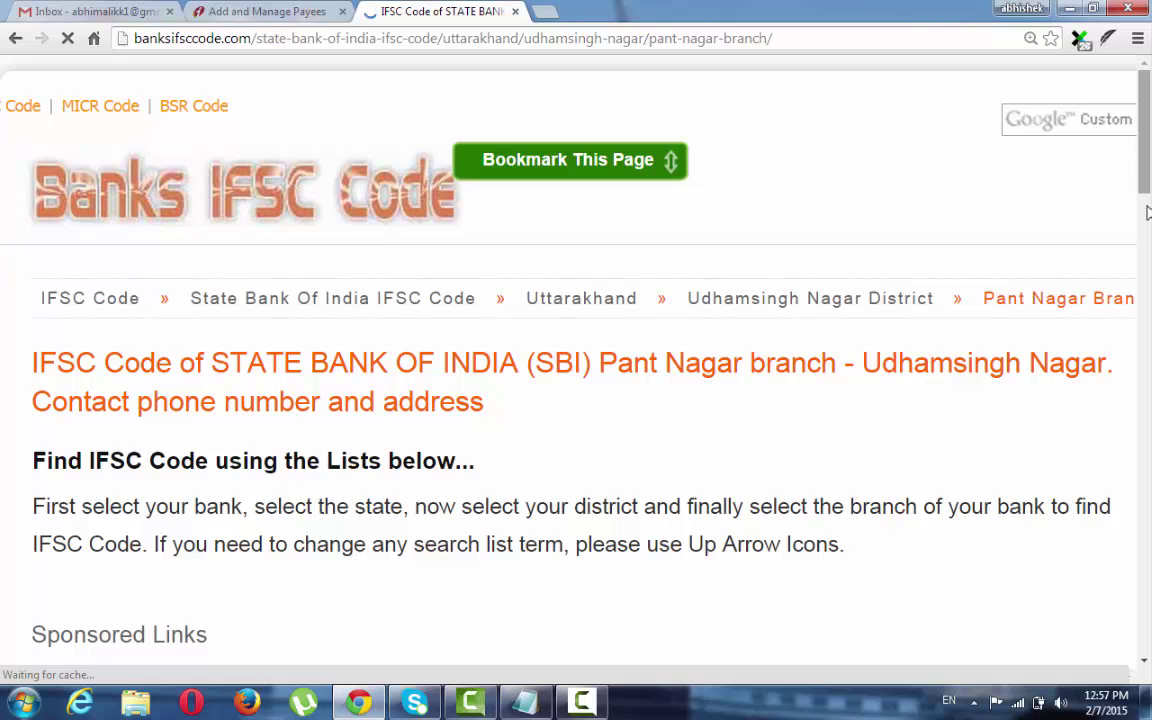
{"action": "scroll", "coordinate": [1147, 212], "scroll_direction": "down", "scroll_amount": 4}
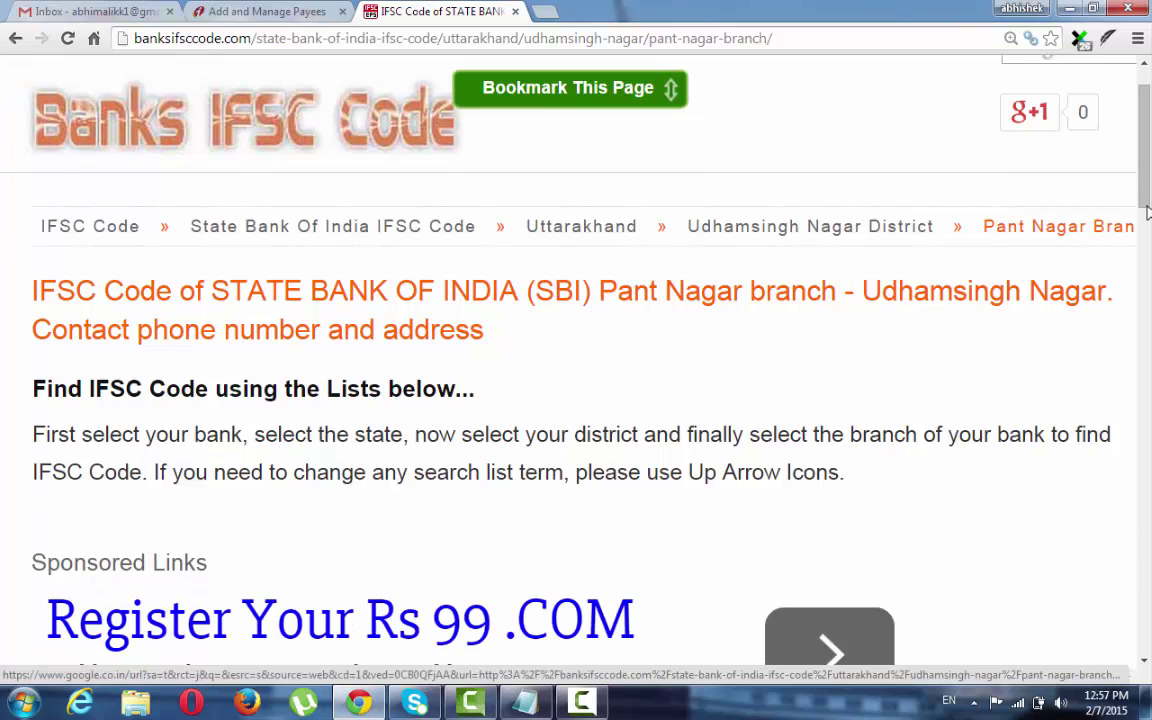
{"action": "scroll", "coordinate": [1147, 212], "scroll_direction": "down", "scroll_amount": 8}
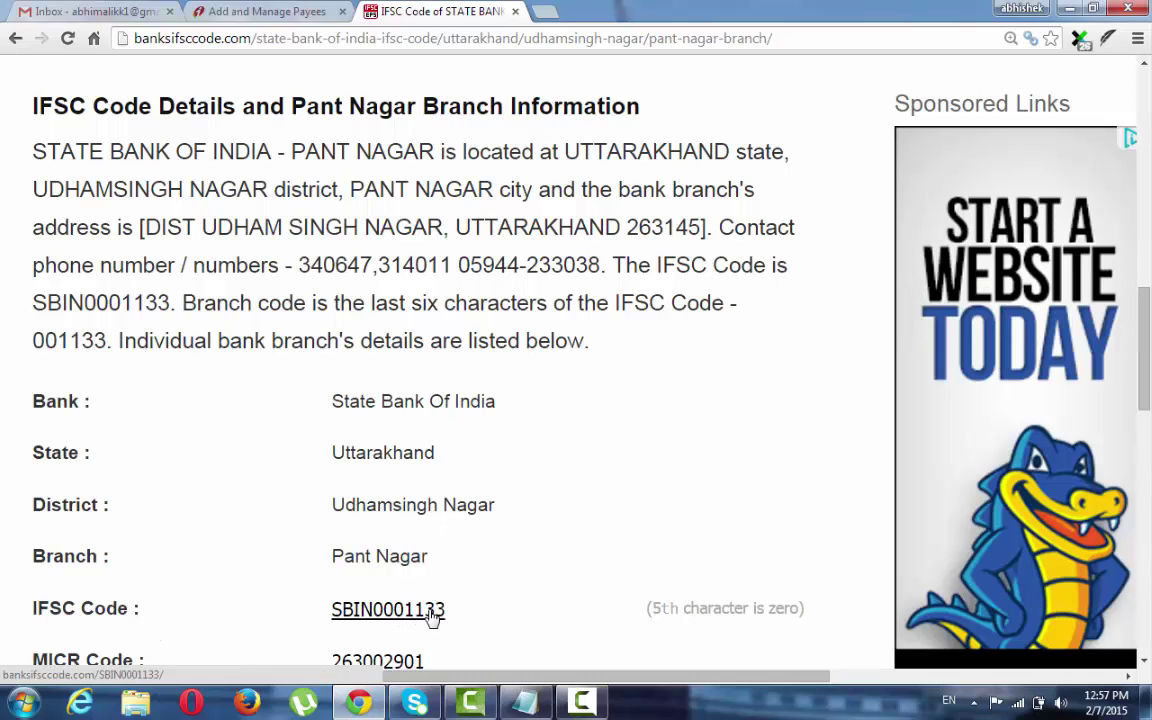
{"action": "left_click_drag", "start_coordinate": [446, 614], "coordinate": [339, 621]}
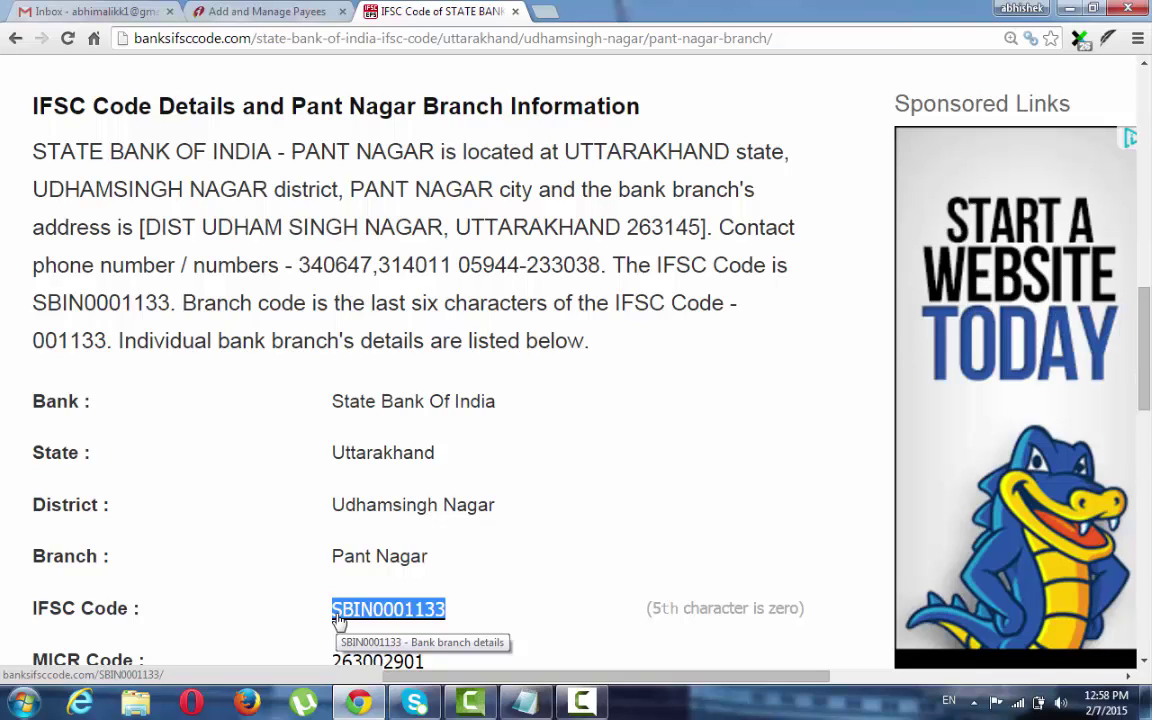
{"action": "right_click", "coordinate": [338, 618]}
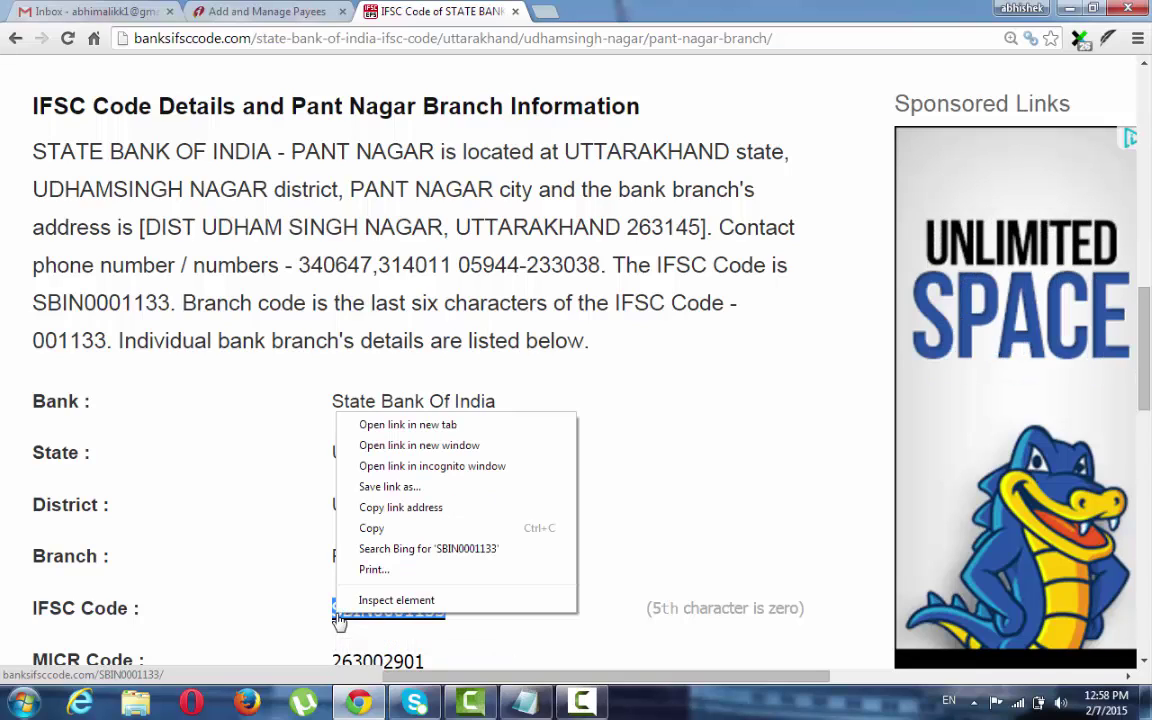
{"action": "left_click", "coordinate": [432, 528]}
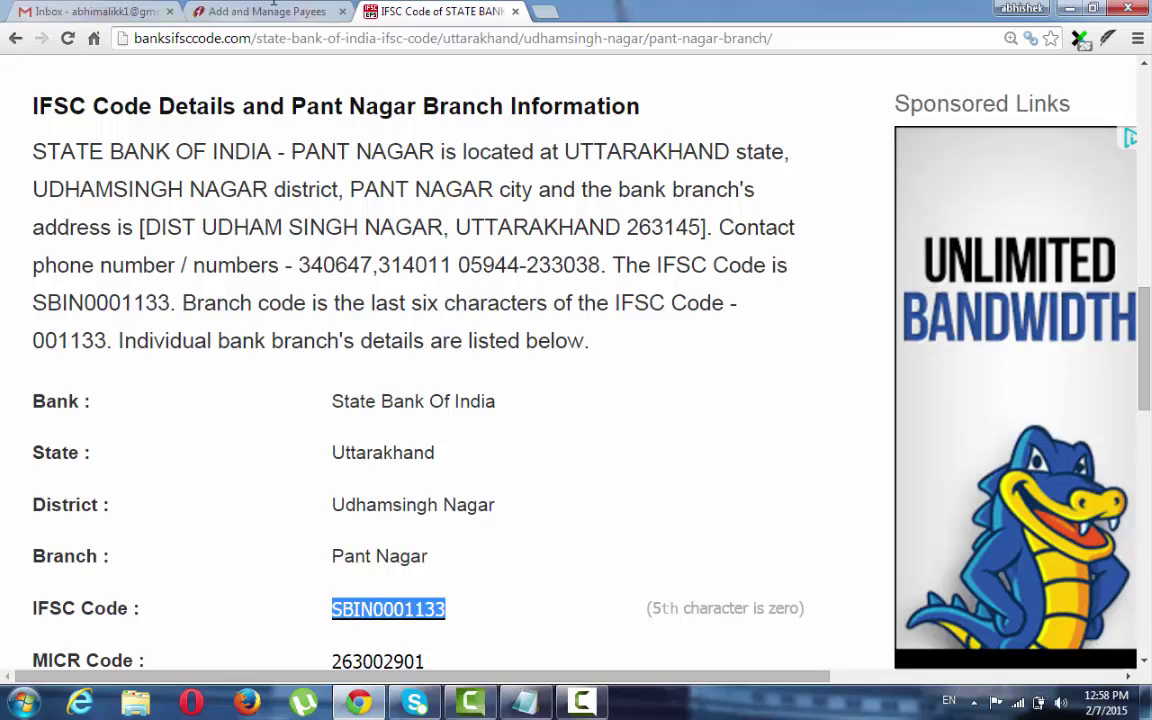
Paste SBIN0001133 into the payee form's IFSC Code field and clear the City and Bank Name entries.
{"action": "left_click", "coordinate": [262, 11]}
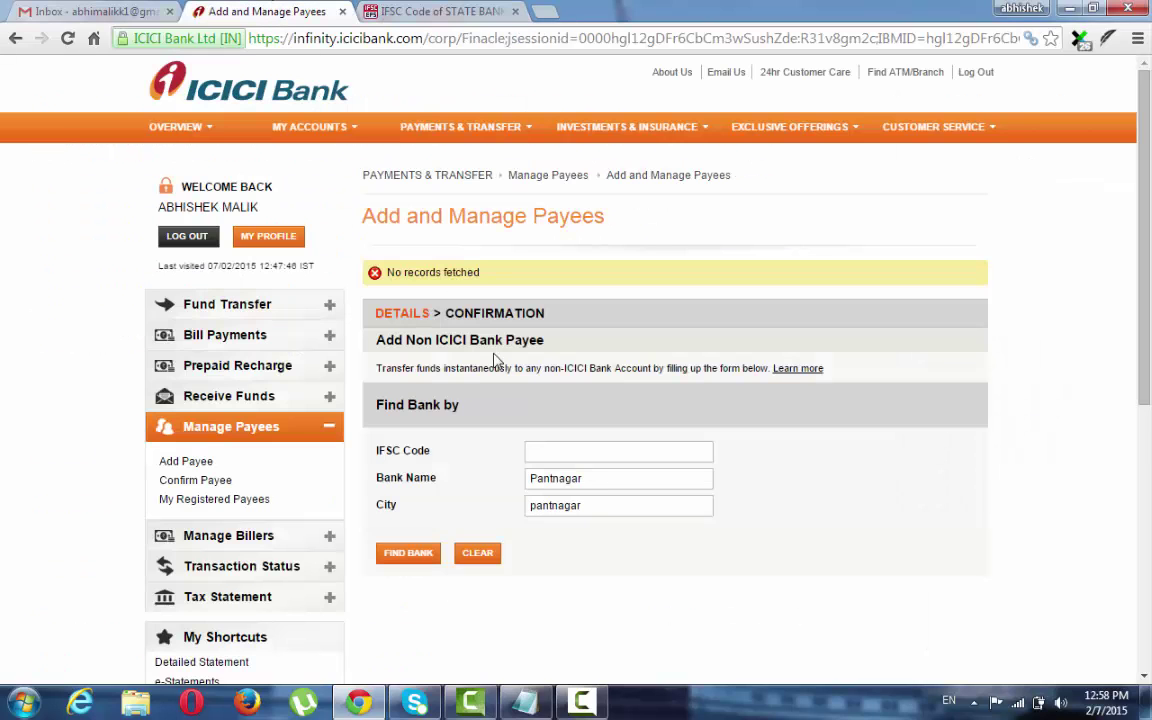
{"action": "left_click", "coordinate": [585, 455]}
{"action": "key", "text": "ctrl+v"}
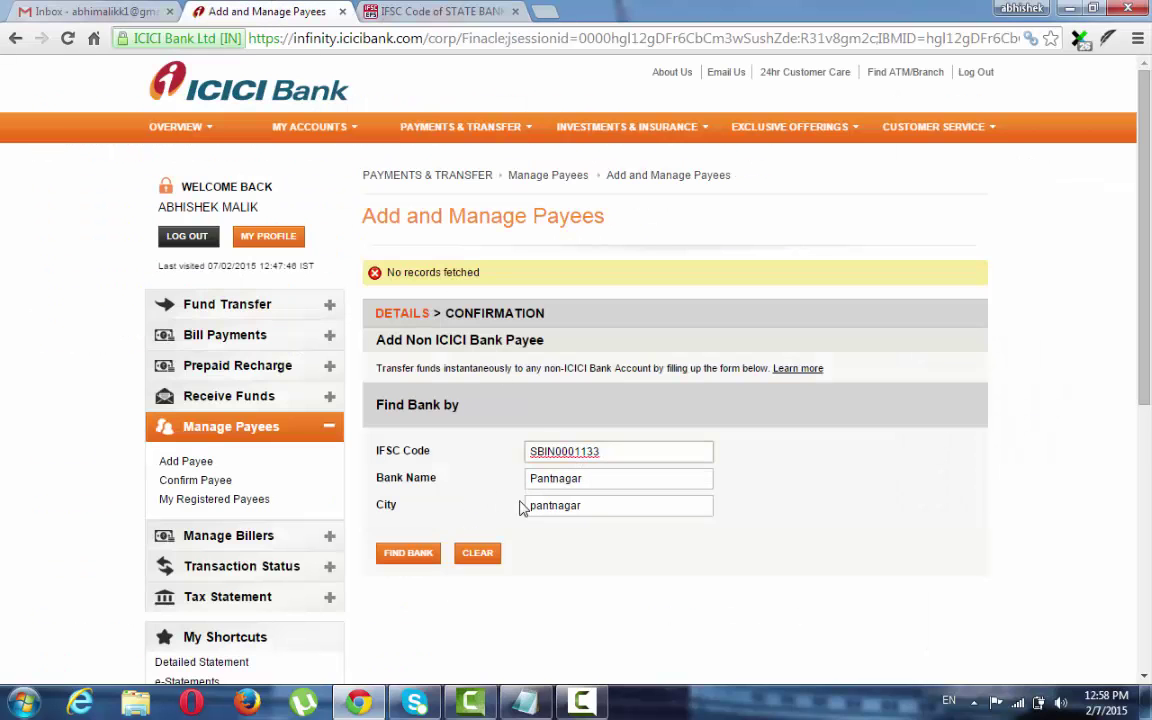
{"action": "left_click", "coordinate": [594, 507]}
{"action": "key", "text": "BackSpace"}
{"action": "key", "text": "BackSpace"}
{"action": "key", "text": "BackSpace"}
{"action": "key", "text": "BackSpace"}
{"action": "key", "text": "BackSpace"}
{"action": "key", "text": "BackSpace"}
{"action": "key", "text": "BackSpace"}
{"action": "key", "text": "BackSpace"}
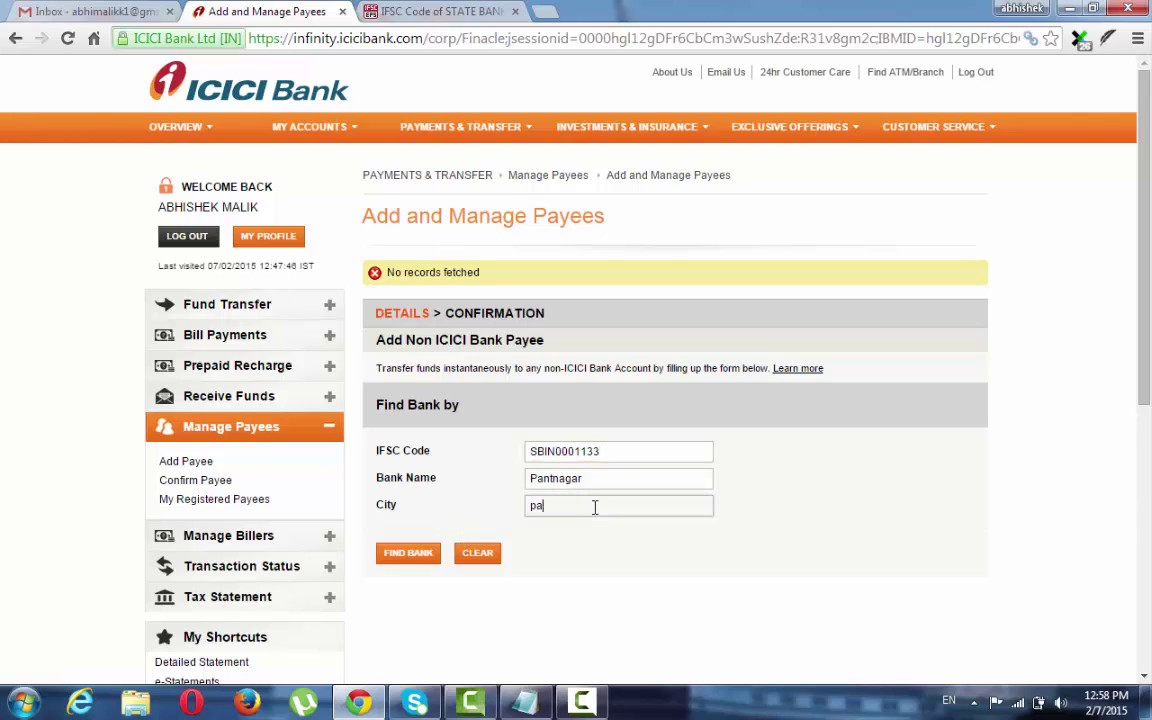
{"action": "left_click", "coordinate": [630, 479]}
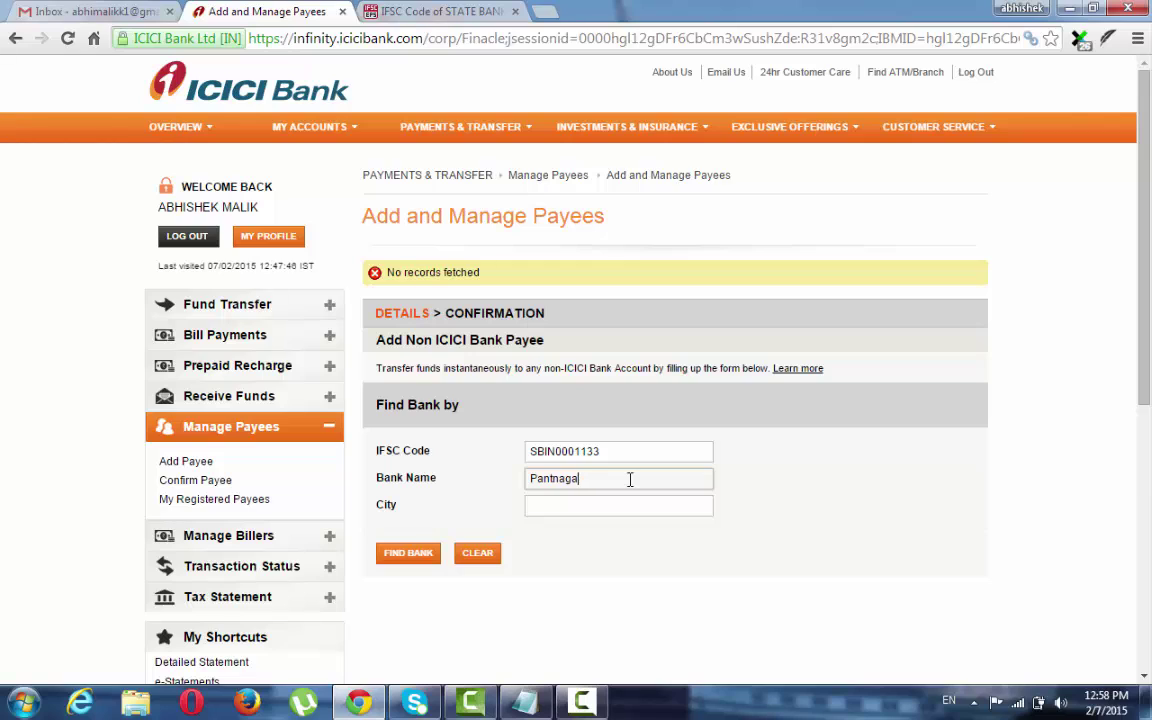
{"action": "key", "text": "BackSpace"}
{"action": "key", "text": "BackSpace"}
{"action": "key", "text": "BackSpace"}
{"action": "key", "text": "BackSpace"}
{"action": "key", "text": "BackSpace"}
{"action": "key", "text": "BackSpace"}
{"action": "key", "text": "BackSpace"}
{"action": "key", "text": "BackSpace"}
Find the bank by IFSC and select the State Bank of India Pantnagar branch.
{"action": "left_click", "coordinate": [405, 556]}
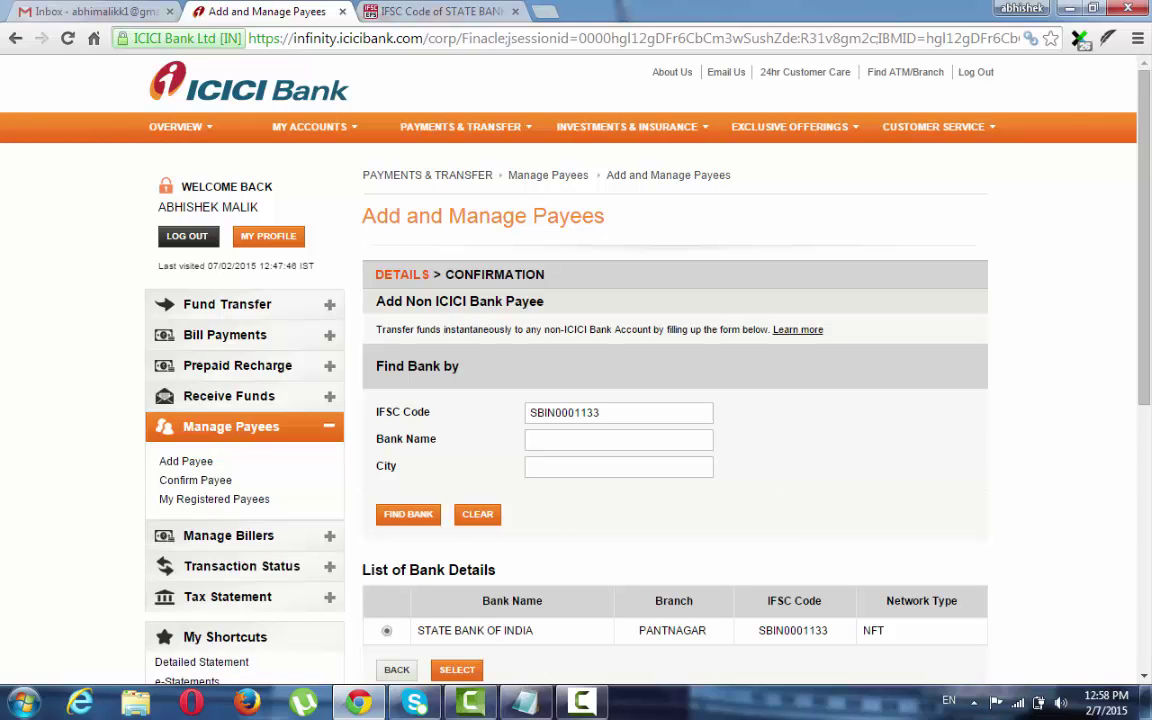
{"action": "scroll", "coordinate": [625, 633], "scroll_direction": "down", "scroll_amount": 5}
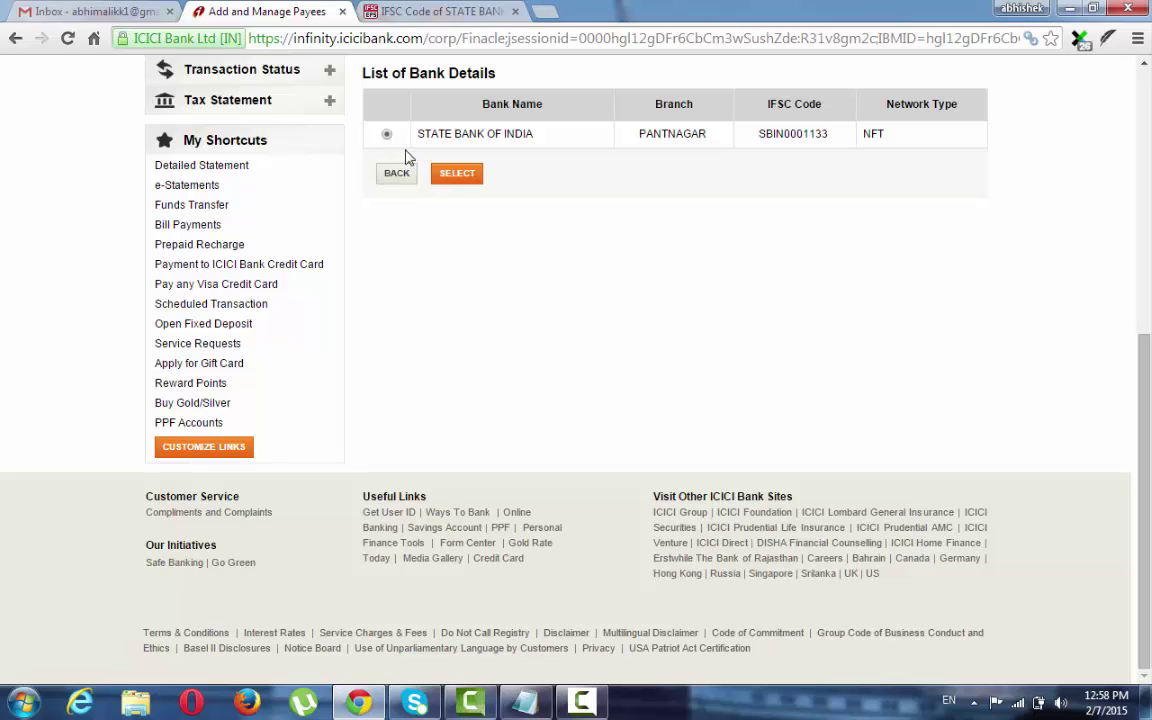
{"action": "left_click", "coordinate": [457, 176]}
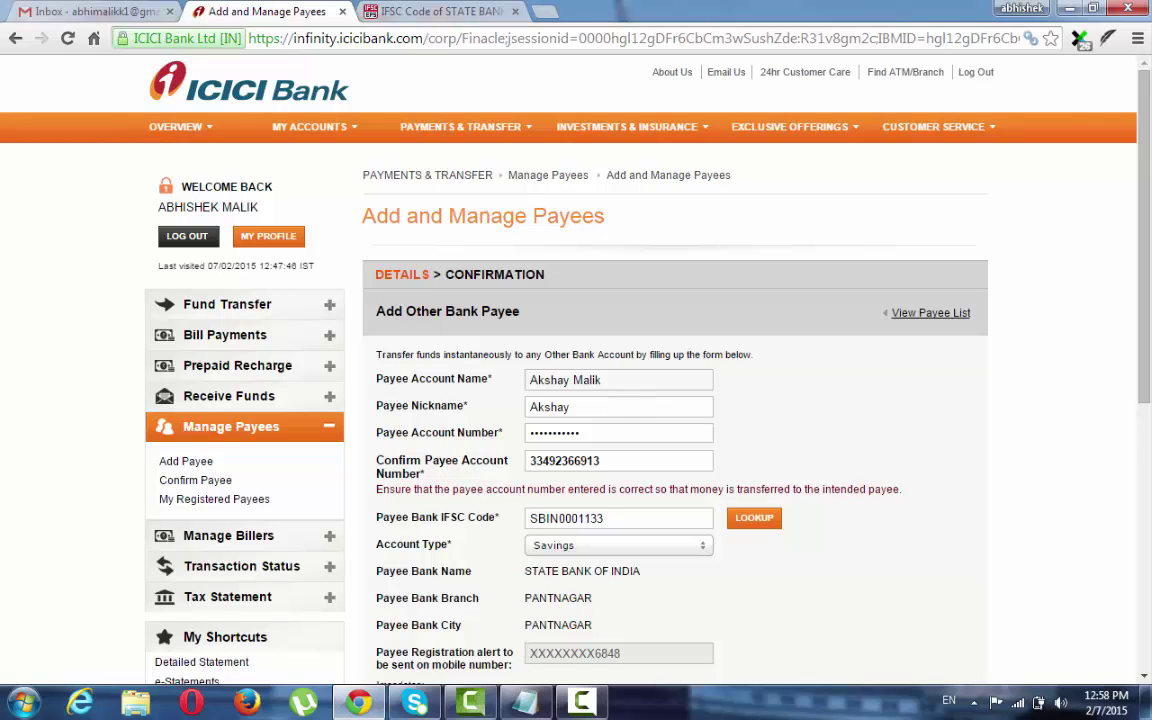
Preview the SBI Pantnagar payee details and submit the registration request.
{"action": "scroll", "coordinate": [700, 400], "scroll_direction": "down", "scroll_amount": 1}
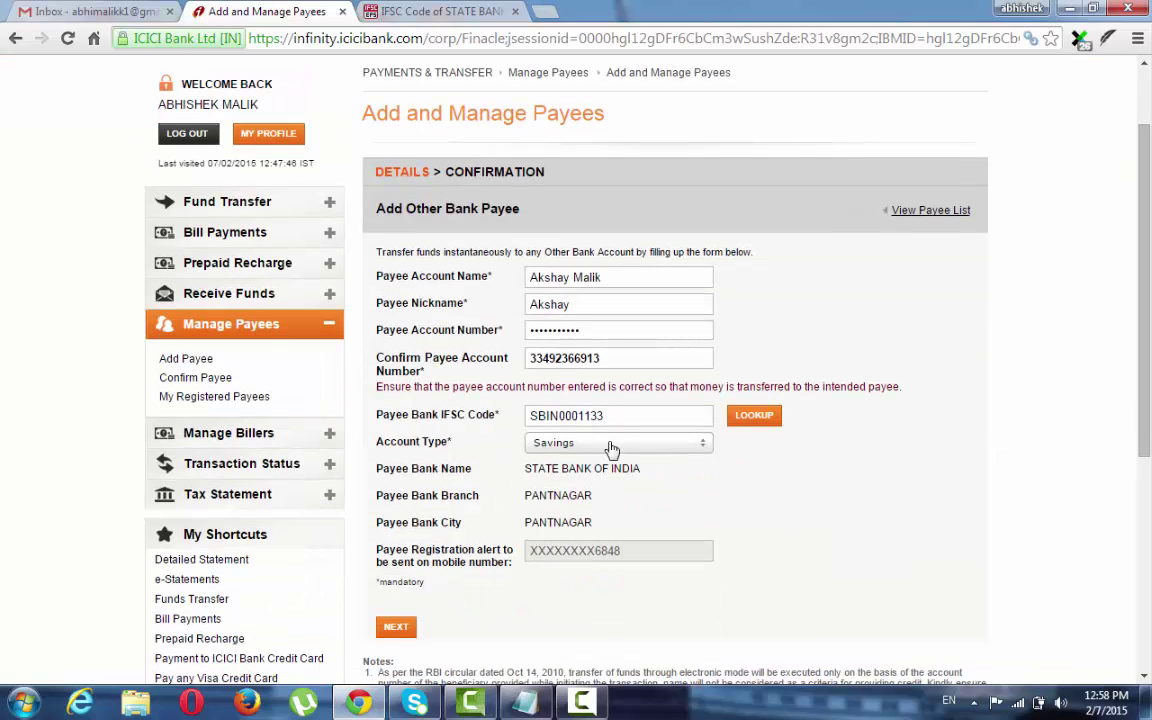
{"action": "left_click", "coordinate": [404, 626]}
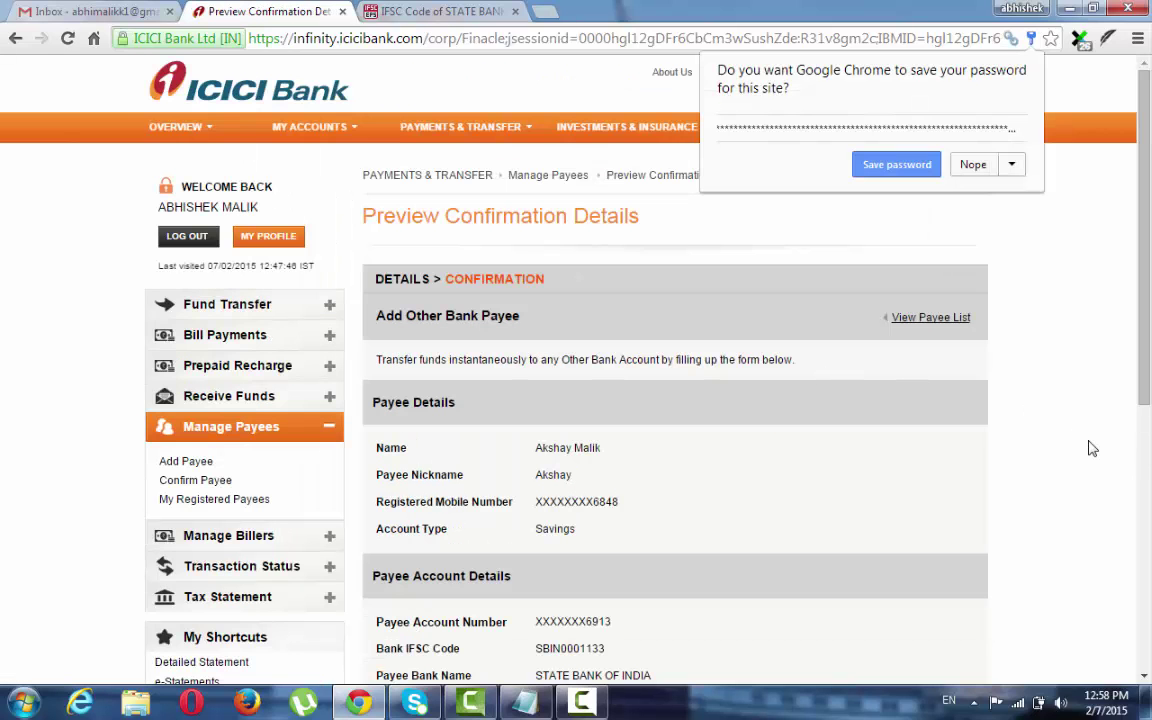
{"action": "left_click", "coordinate": [978, 400]}
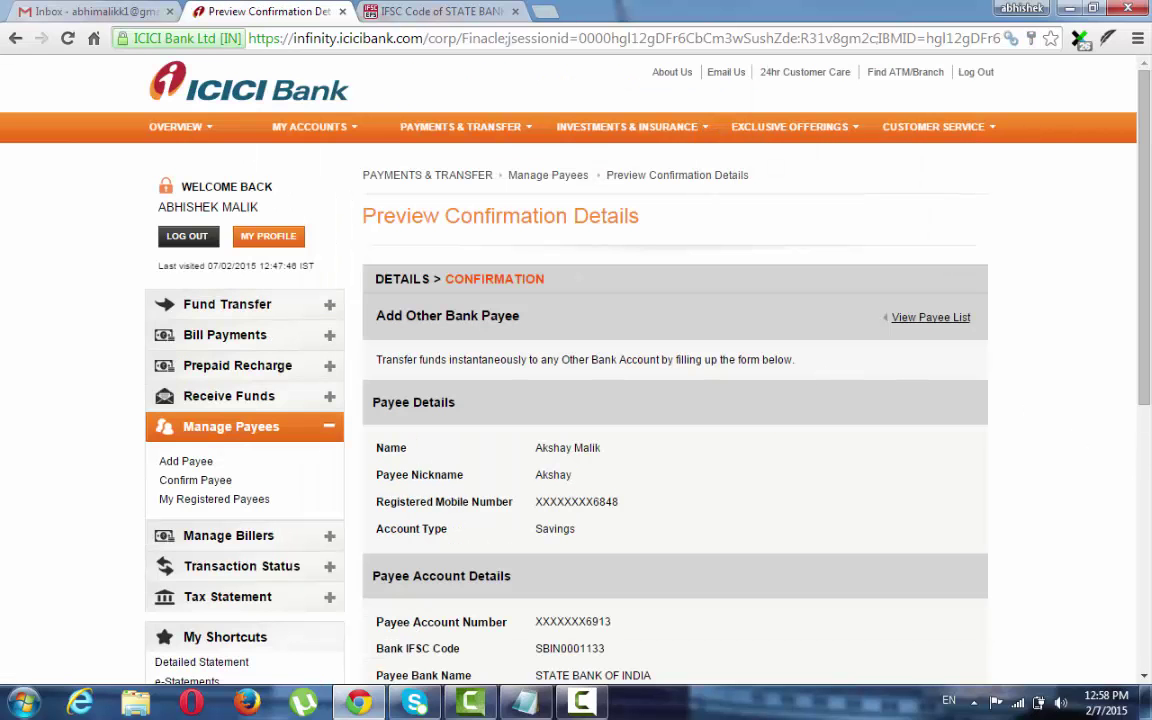
{"action": "scroll", "coordinate": [1068, 484], "scroll_direction": "down", "scroll_amount": 2}
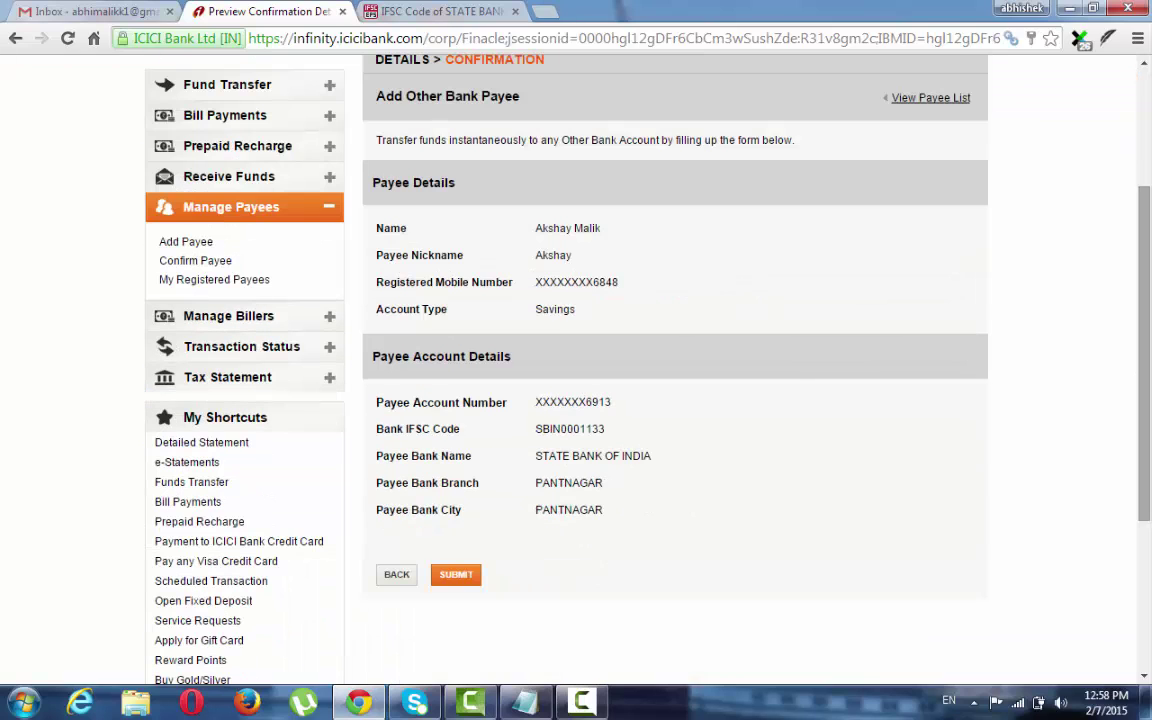
{"action": "left_click", "coordinate": [472, 577]}
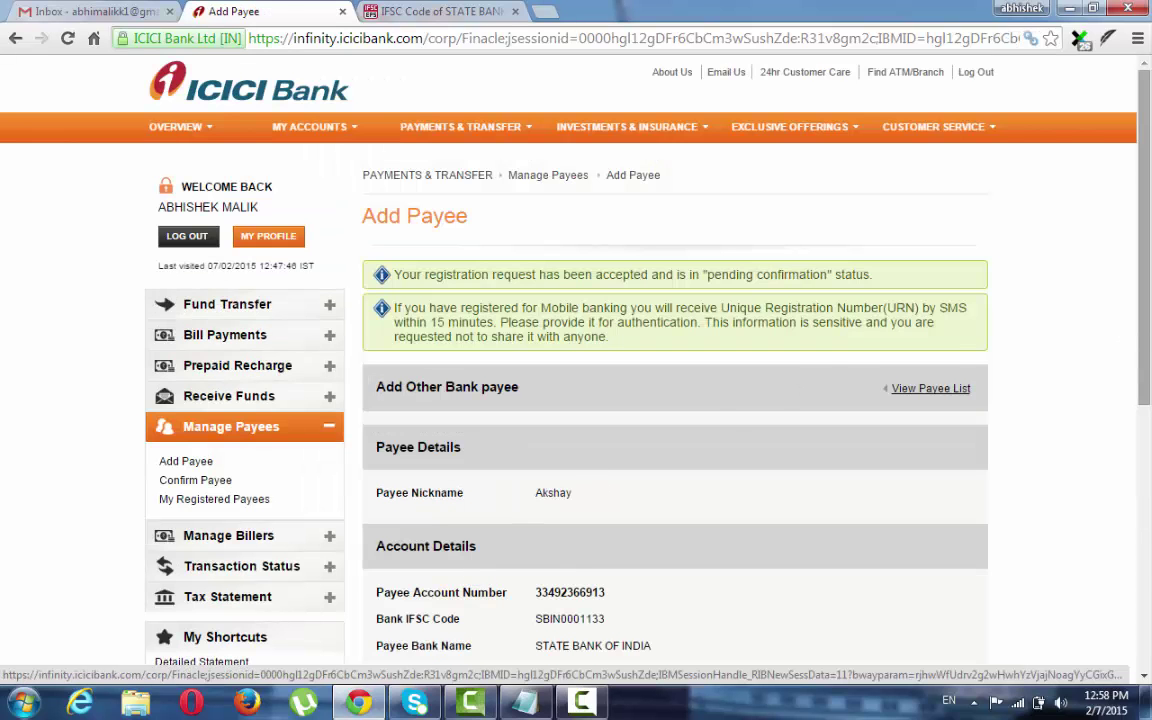
Confirm the pending SBI Pantnagar payee using the Unique Reference Number.
{"action": "scroll", "coordinate": [576, 360], "scroll_direction": "down", "scroll_amount": 3}
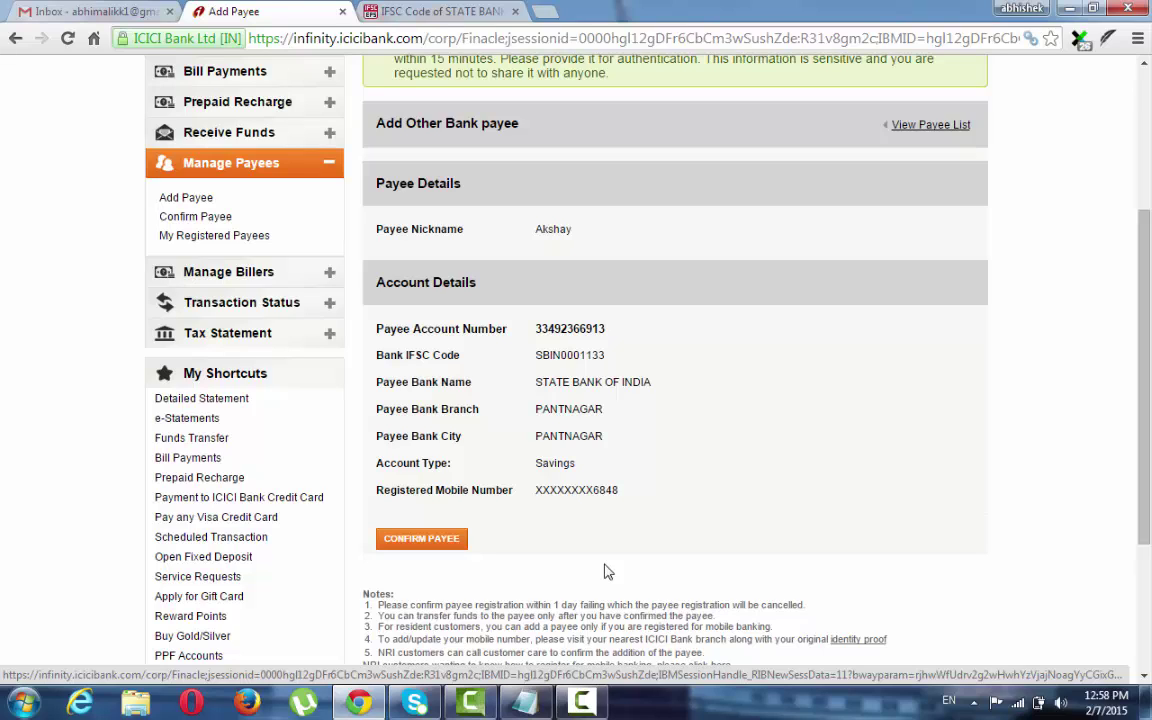
{"action": "left_click", "coordinate": [448, 546]}
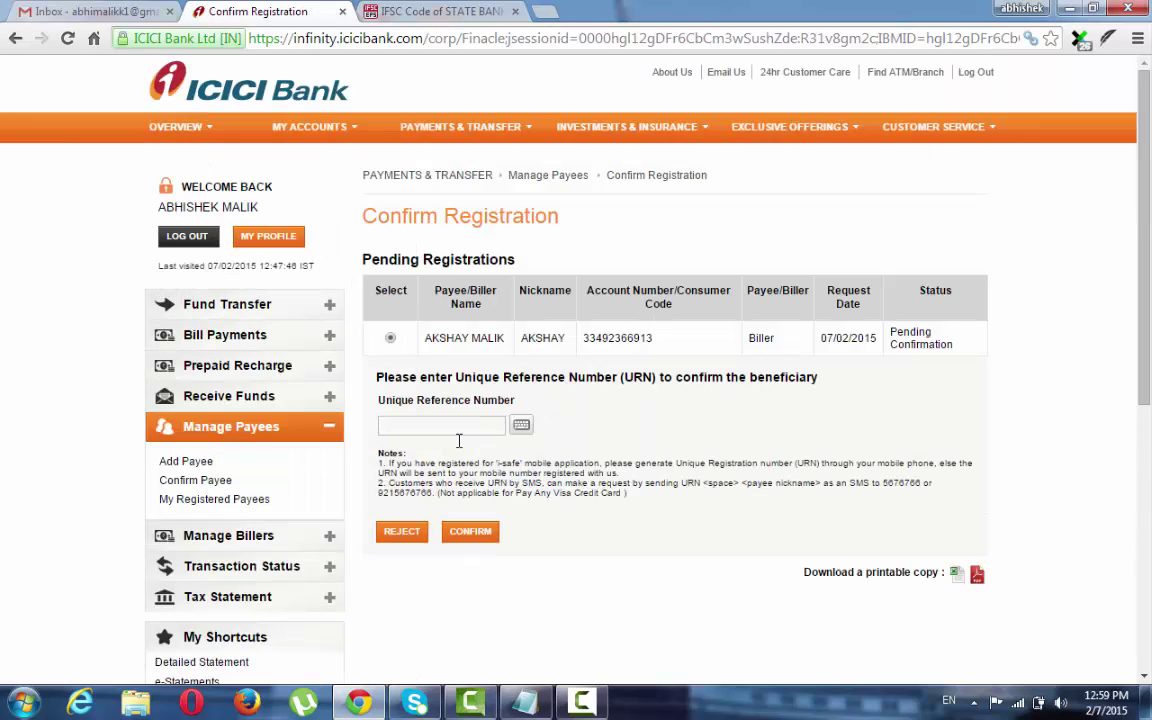
{"action": "left_click", "coordinate": [436, 424]}
{"action": "left_click", "coordinate": [480, 531]}
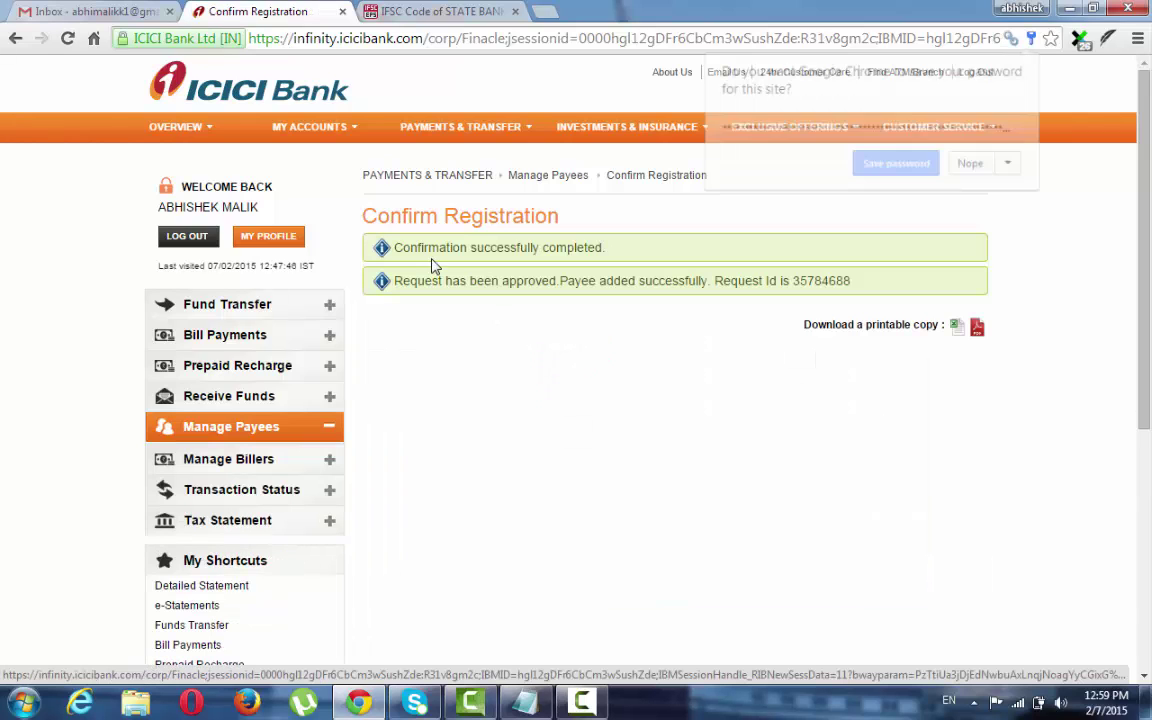
Go to Payments & Transfer > Fund Transfer, then bring the intro Notepad note back on top.
{"action": "left_click", "coordinate": [697, 224]}
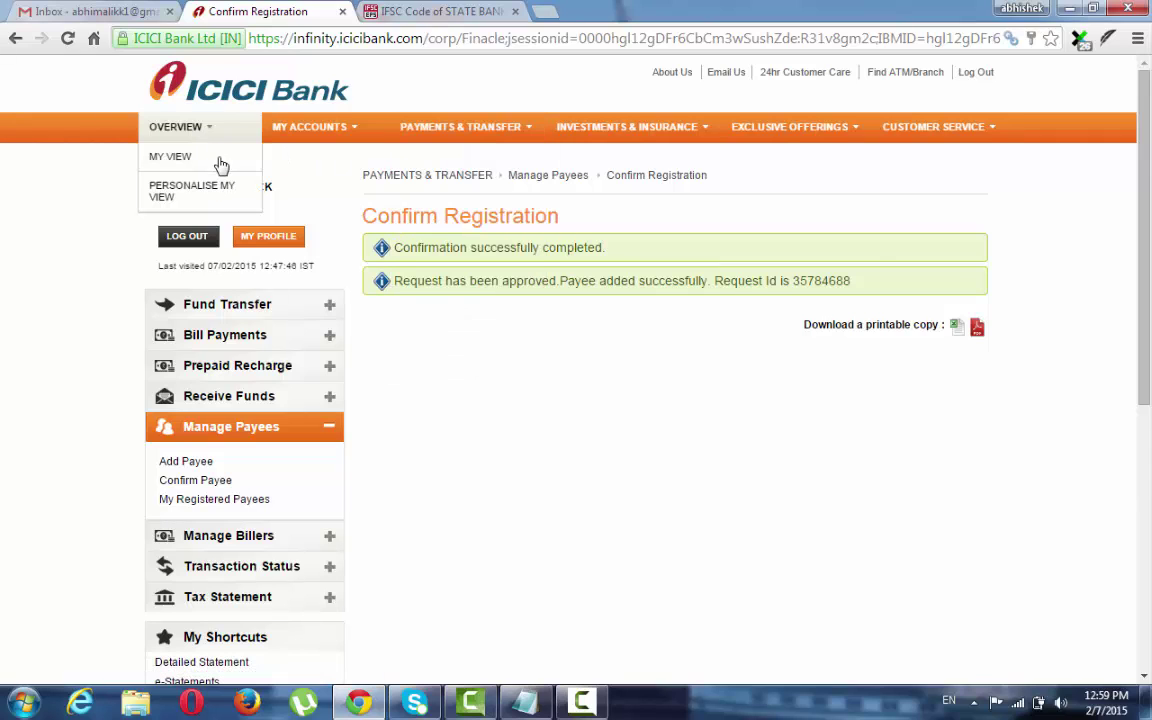
{"action": "mouse_move", "coordinate": [426, 143]}
{"action": "left_click", "coordinate": [476, 162]}
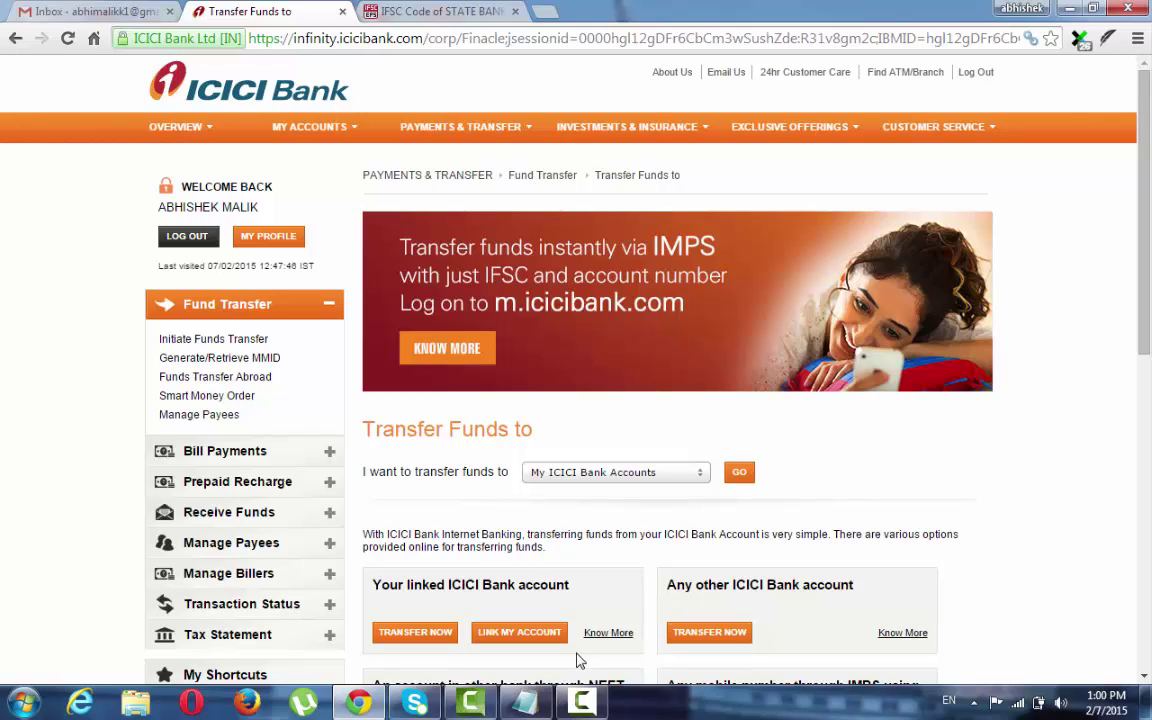
{"action": "mouse_move", "coordinate": [531, 701]}
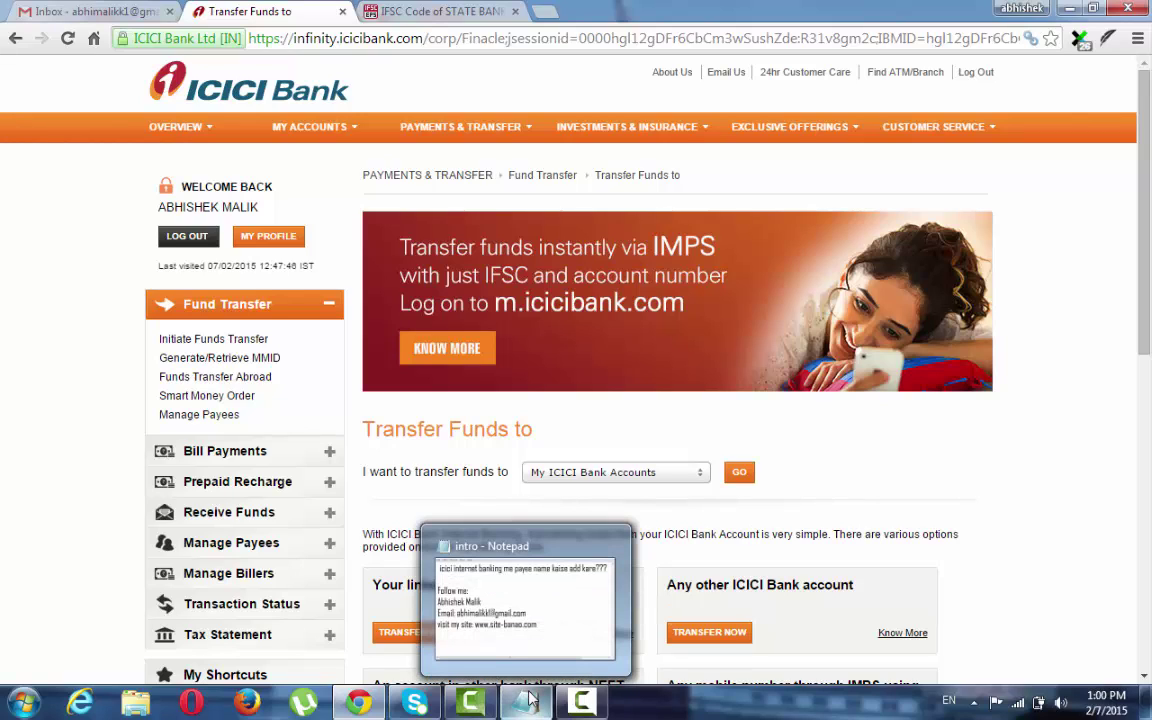
{"action": "left_click", "coordinate": [531, 701]}
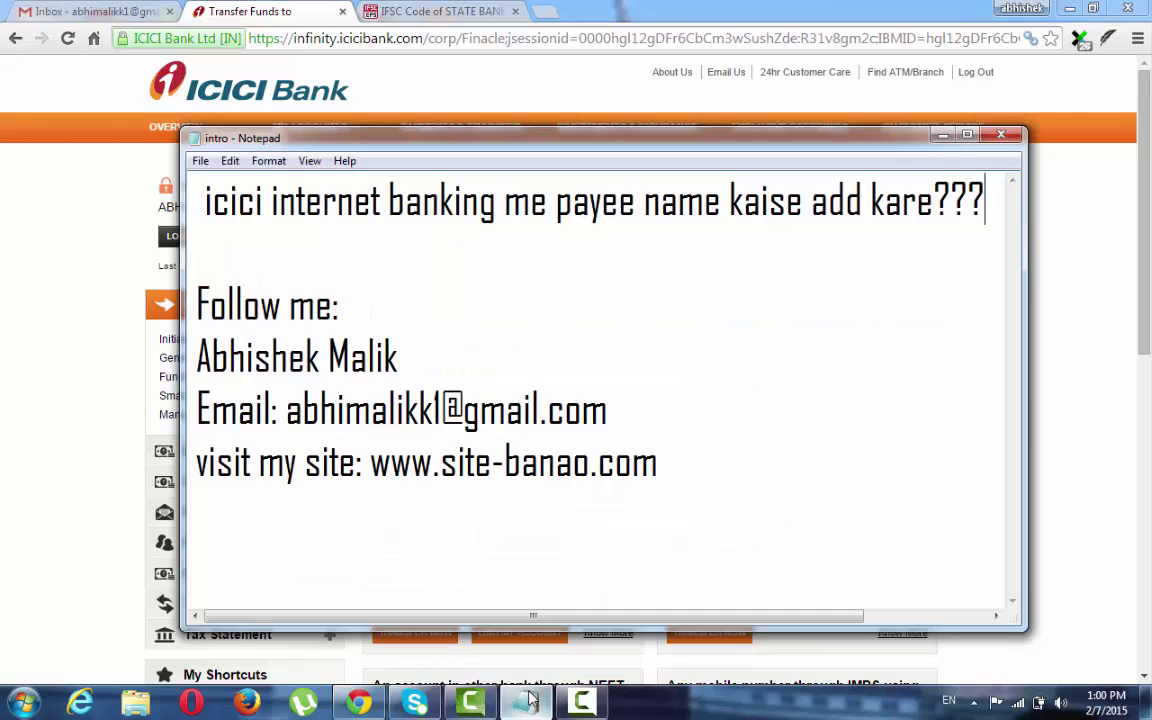